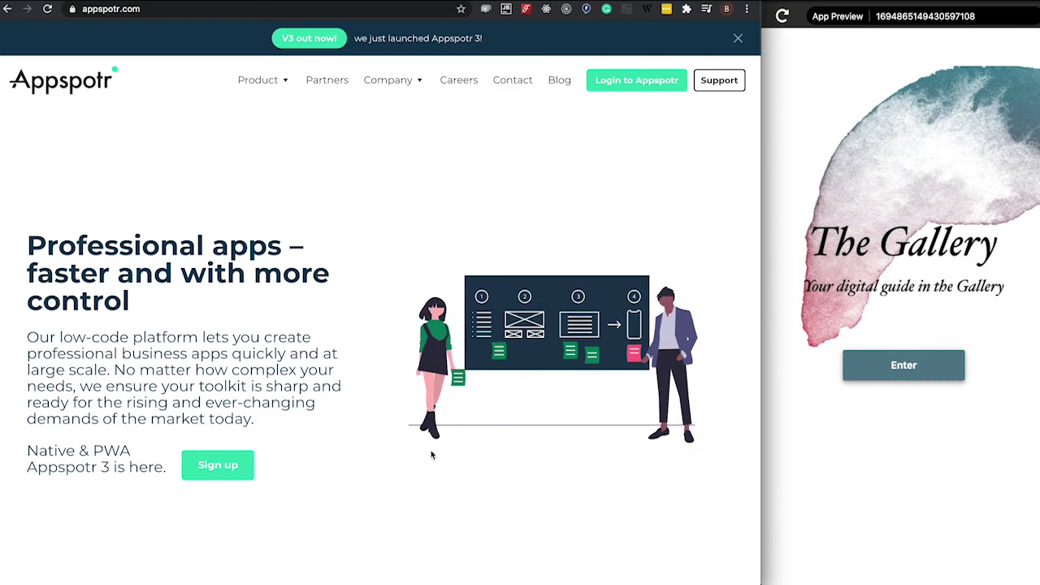
- Log in to Appspotr, open the New Gallery app and show its preview in an enlarged separate window
left_click(637, 82)
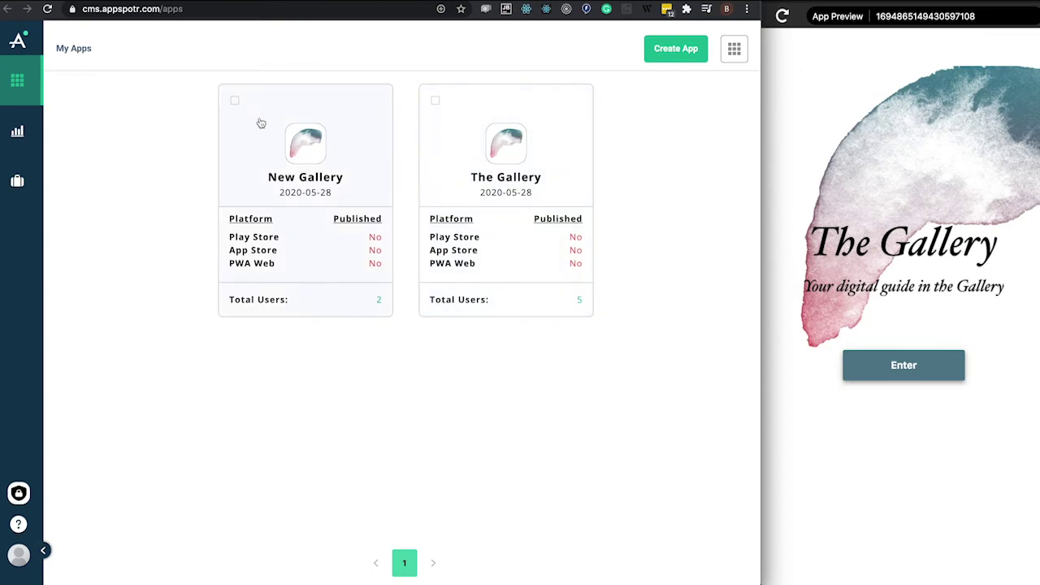
left_click(312, 164)
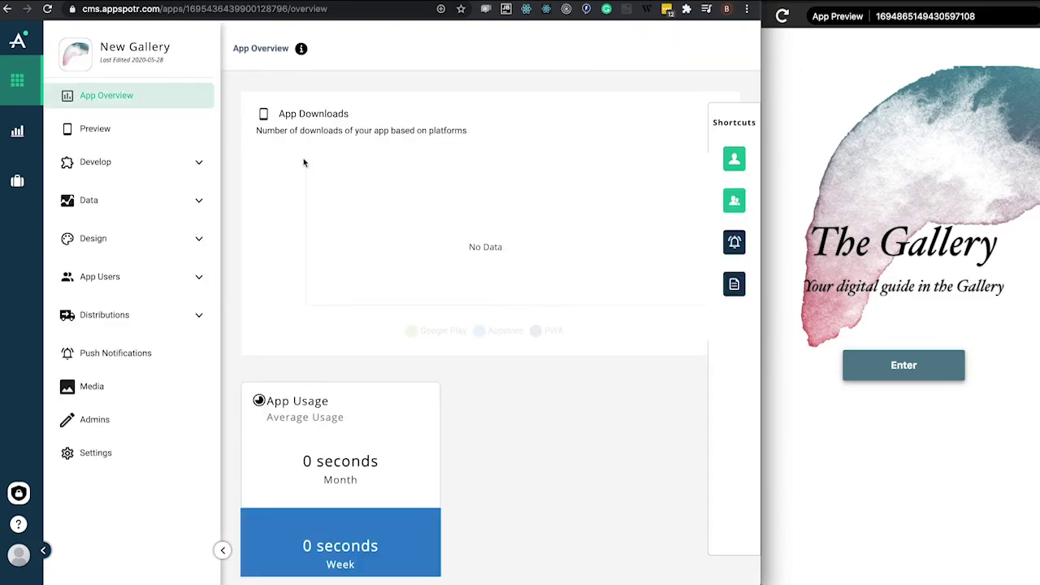
left_click(104, 134)
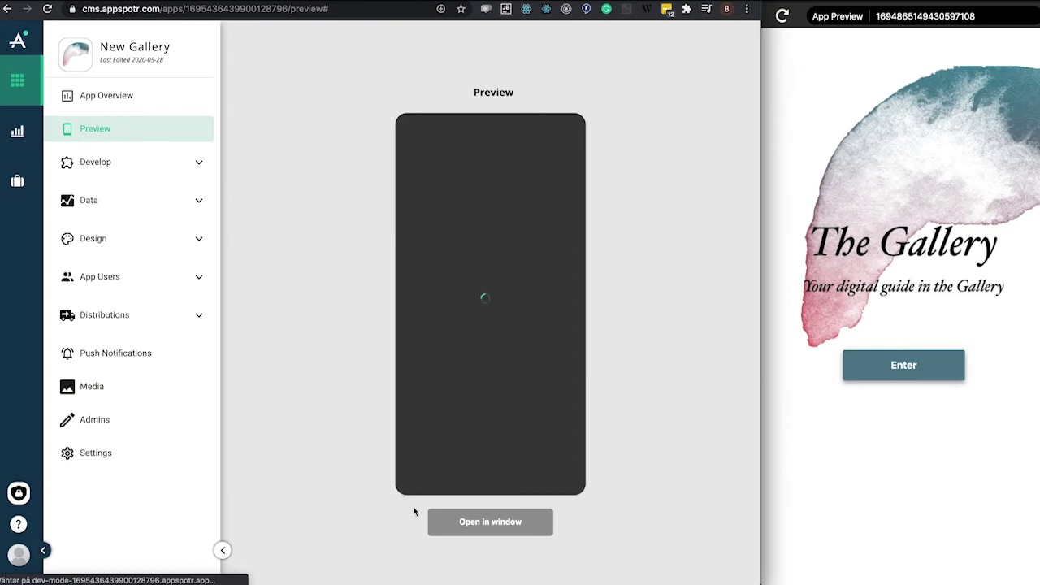
left_click(466, 524)
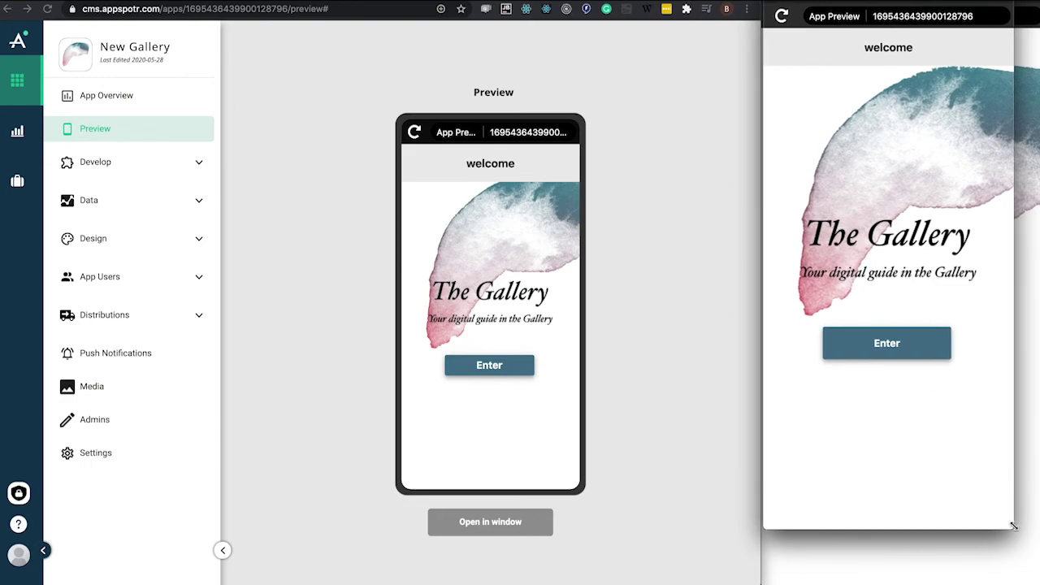
left_click_drag(1013, 527, 1036, 574)
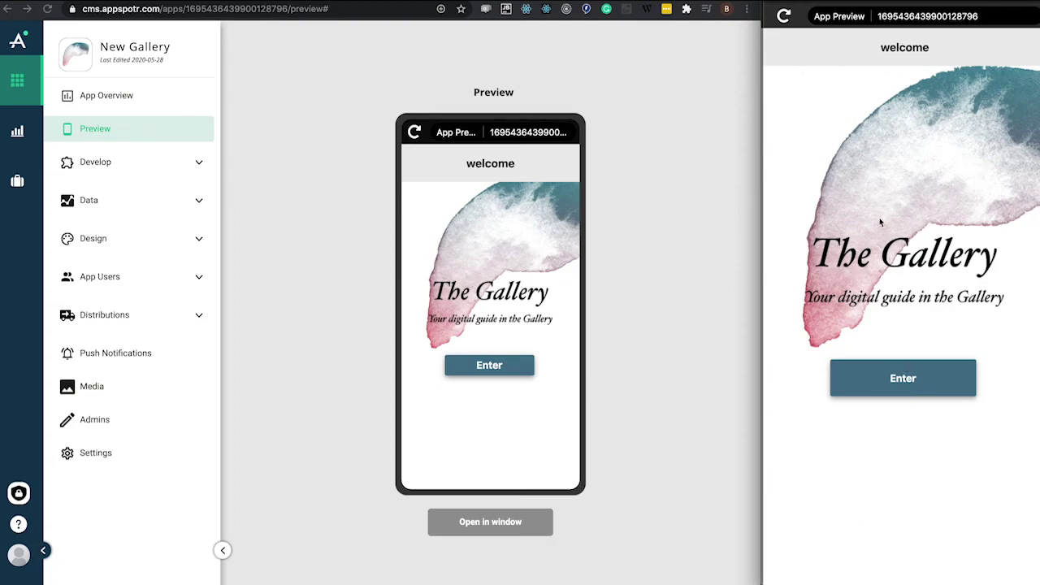
- Compare how the Enter button behaves in the New Gallery preview and in the finished The Gallery preview
left_click(910, 385)
left_click(911, 385)
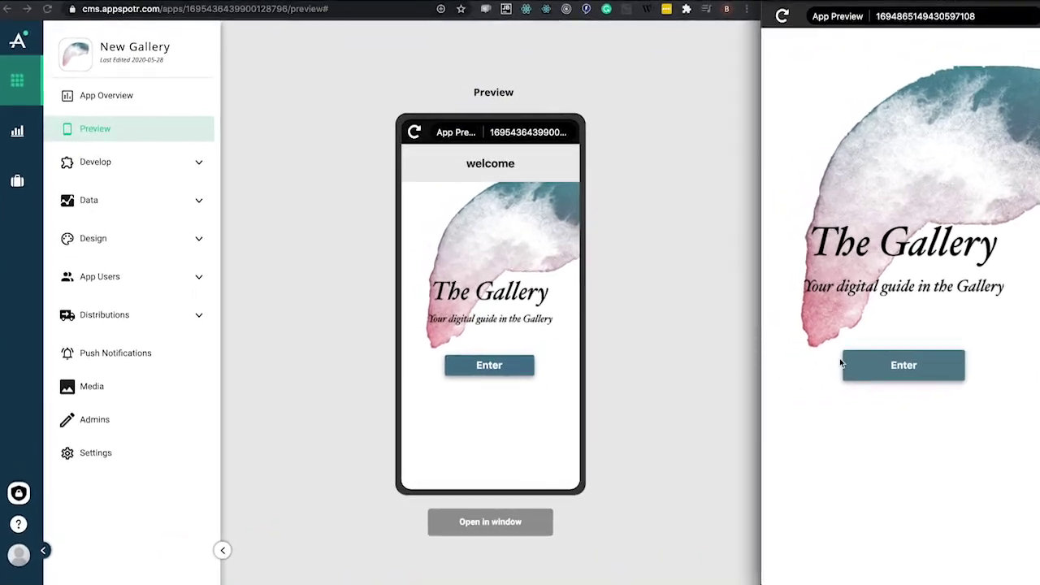
left_click(910, 369)
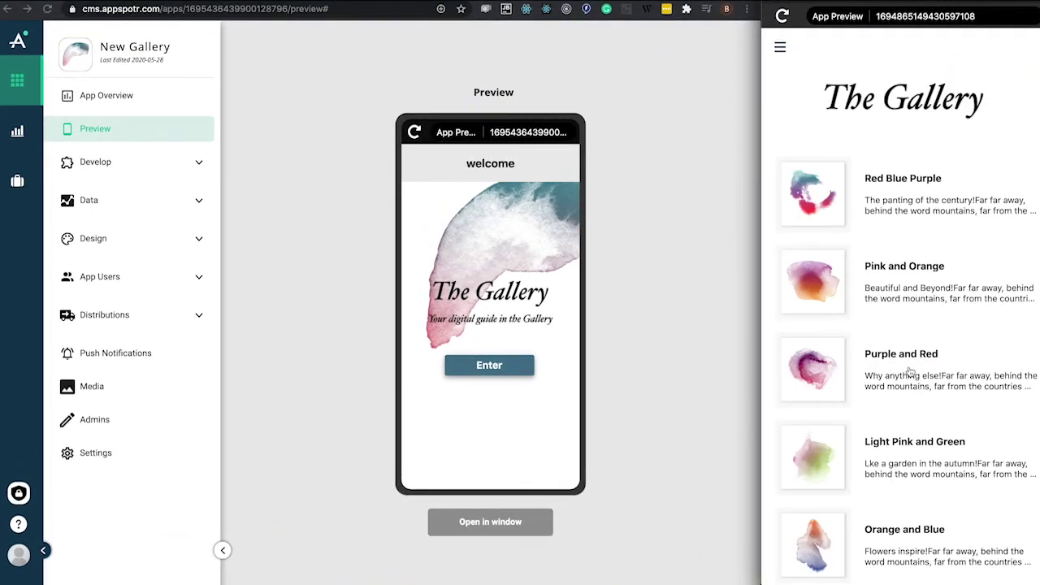
key("ctrl+Up")
left_click(924, 355)
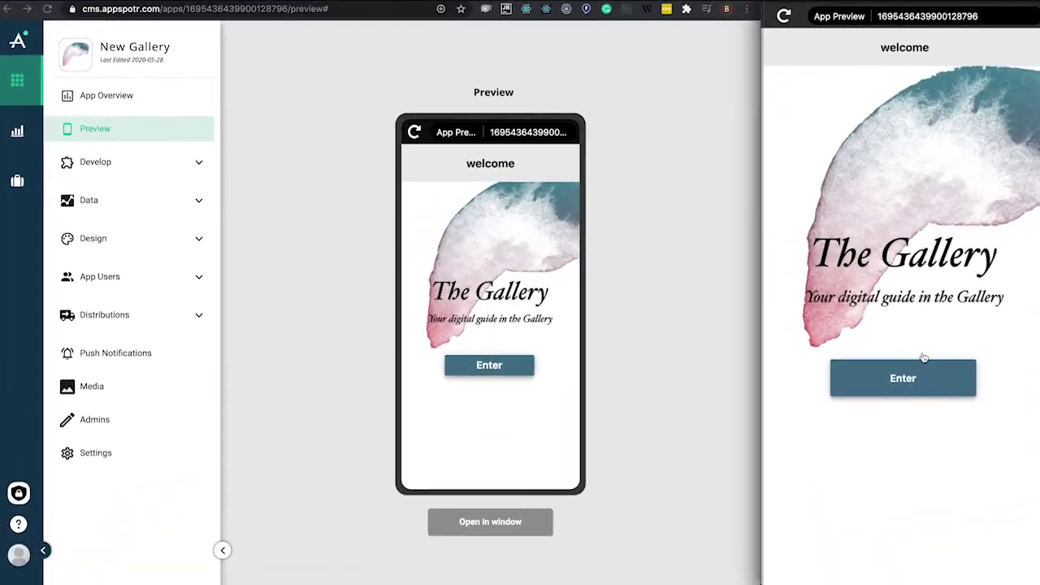
- Open the New Gallery app's Patchwork with its Menu and welcome patches in view
left_click(113, 163)
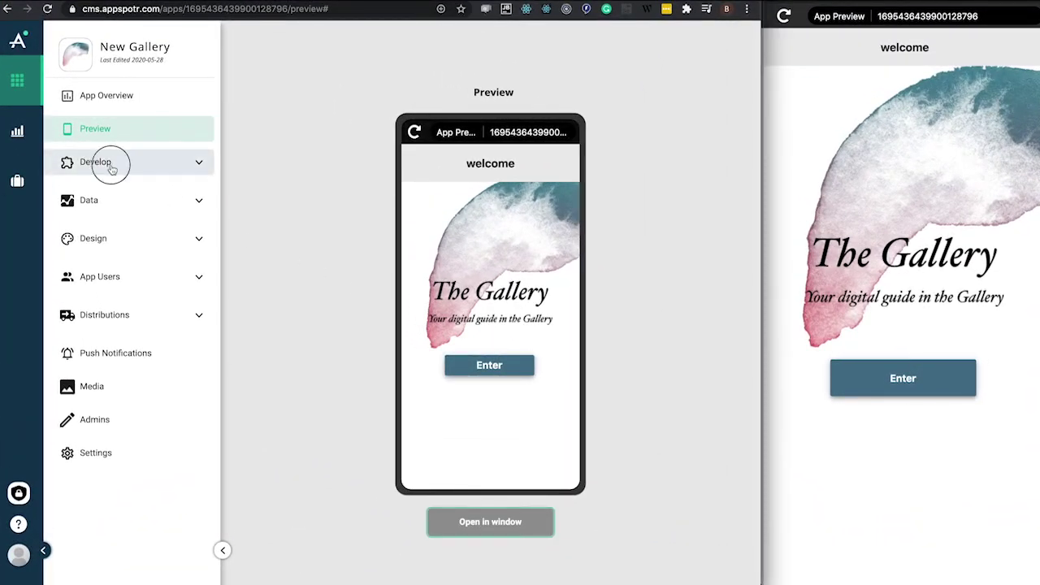
left_click(115, 193)
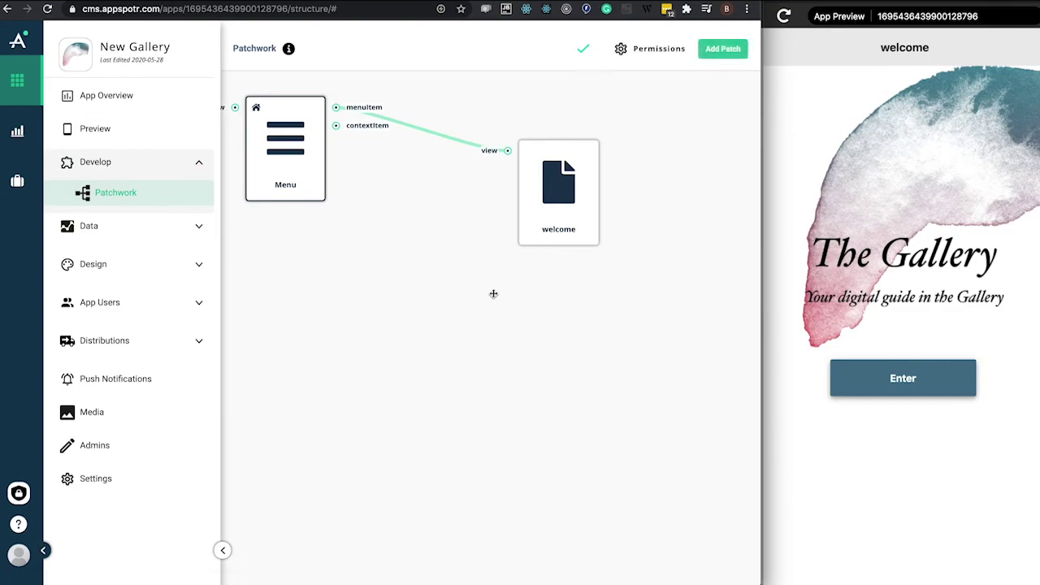
left_click_drag(383, 267, 485, 365)
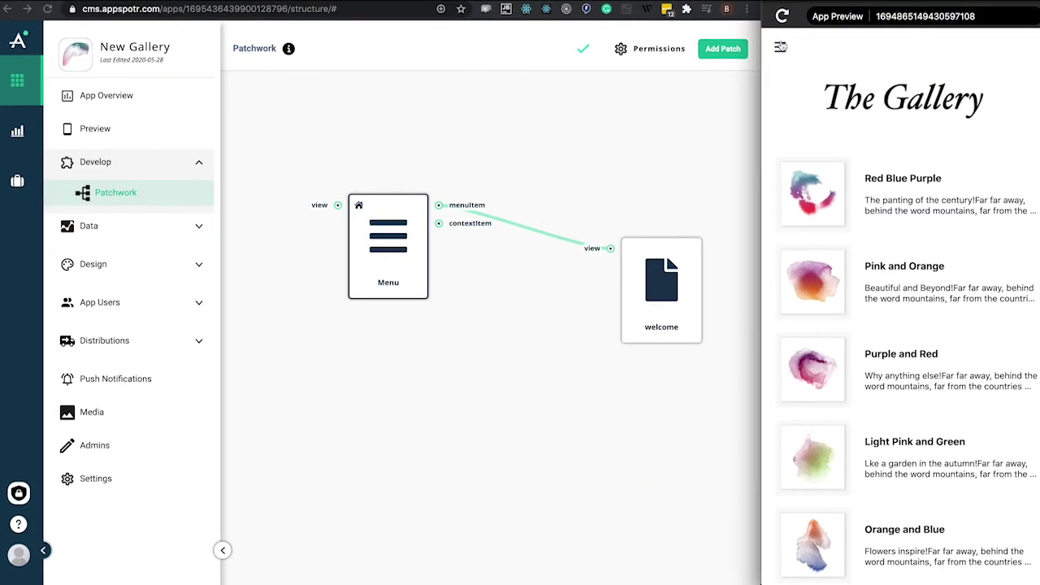
- Reload the finished gallery preview and enter its painting list, and move the welcome patch lower and closer to the Menu patch
left_click(781, 15)
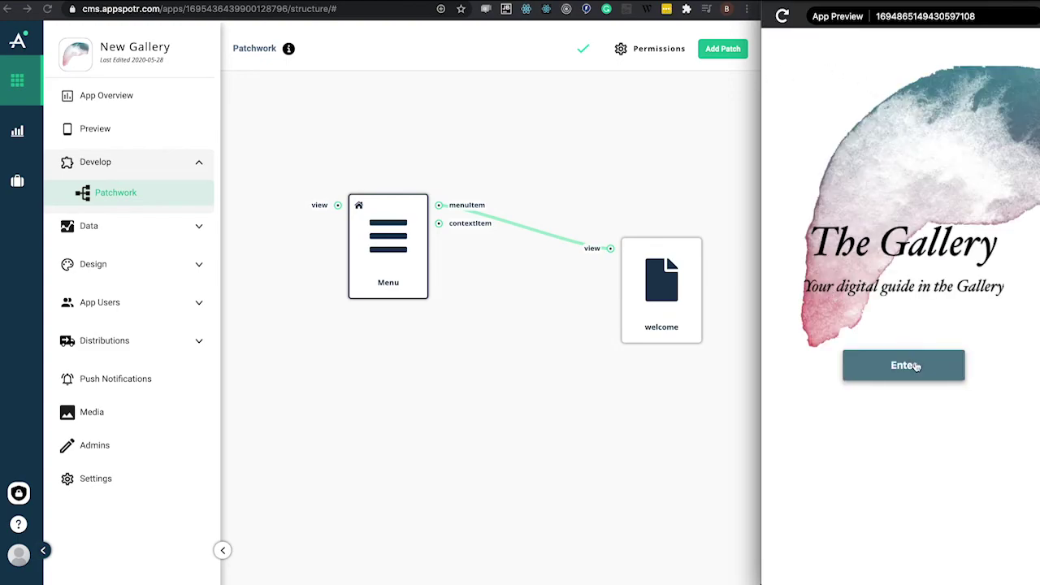
left_click(916, 367)
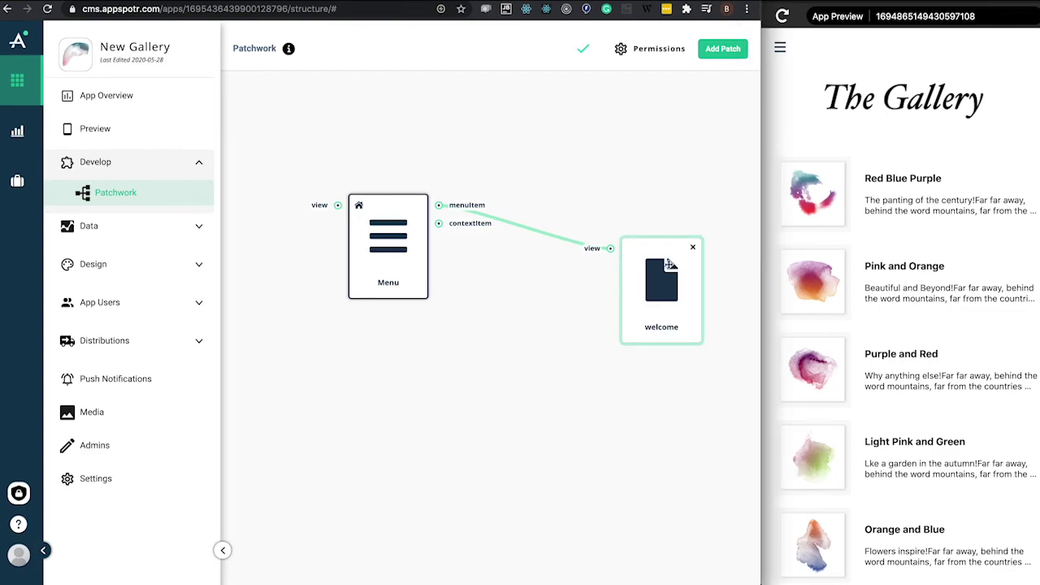
left_click_drag(666, 300, 561, 373)
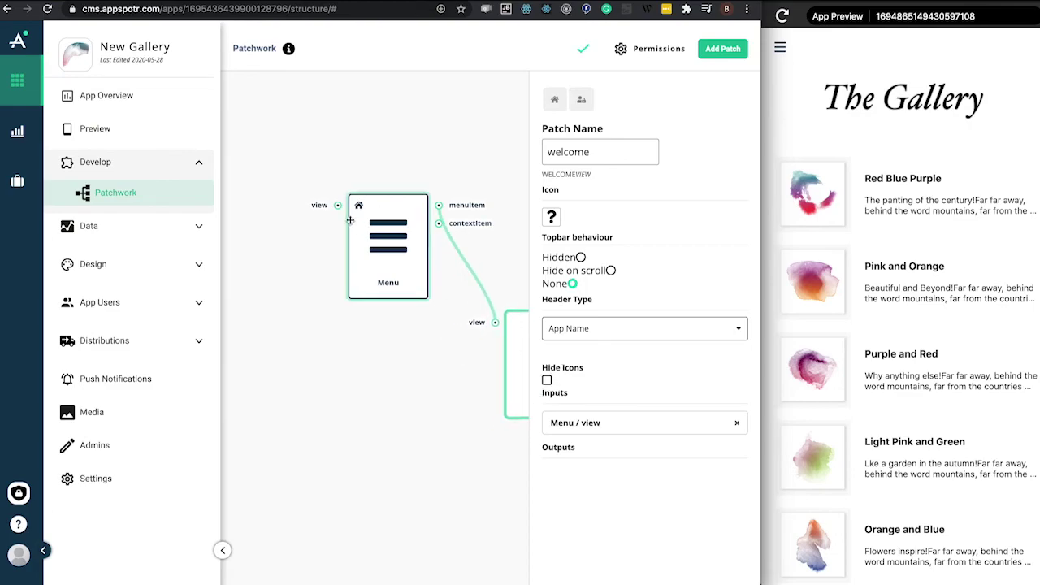
left_click(362, 383)
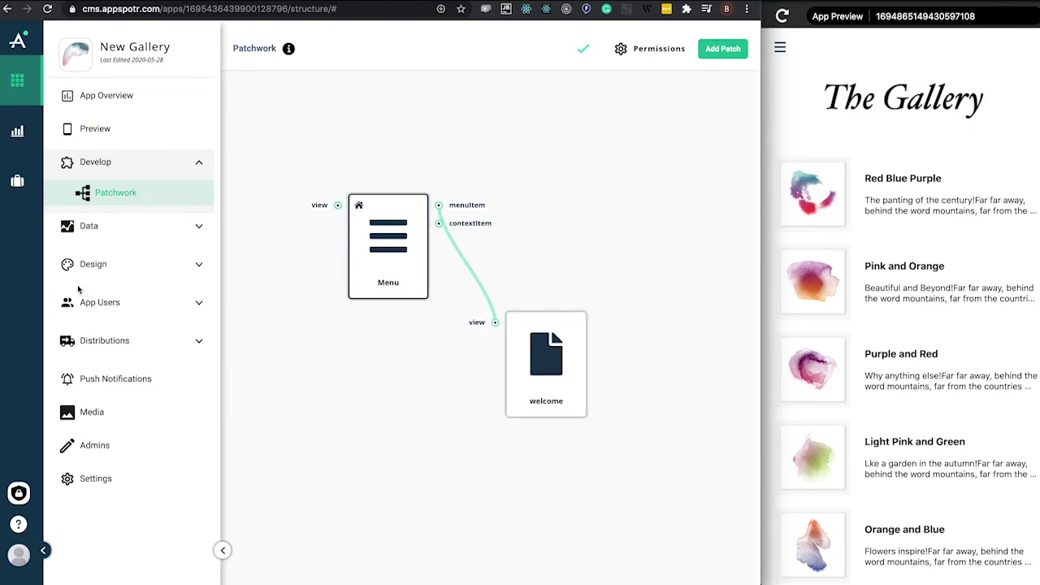
- Open the welcome view from the app's list of views for editing
left_click(147, 264)
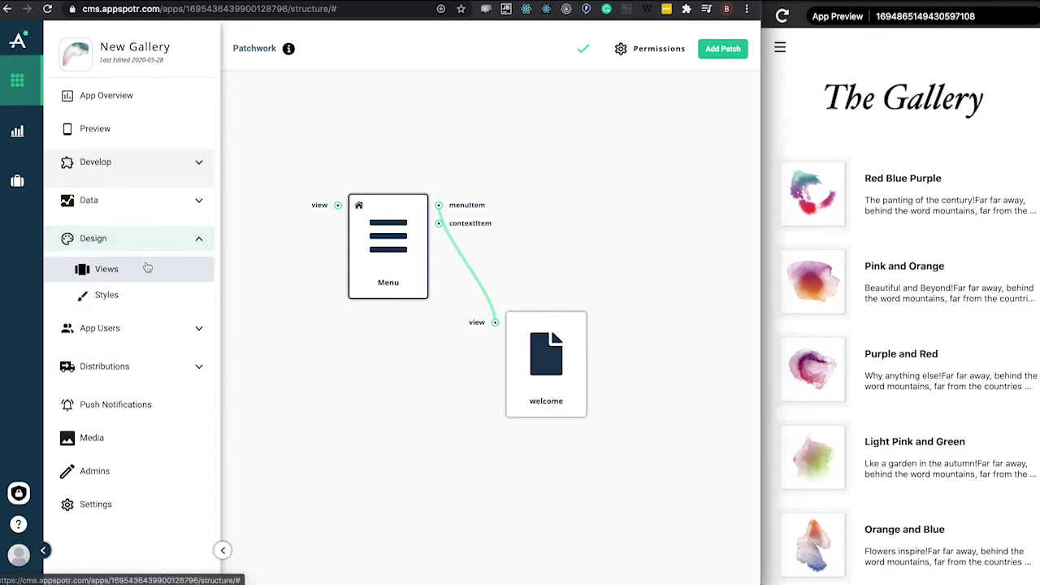
left_click(147, 268)
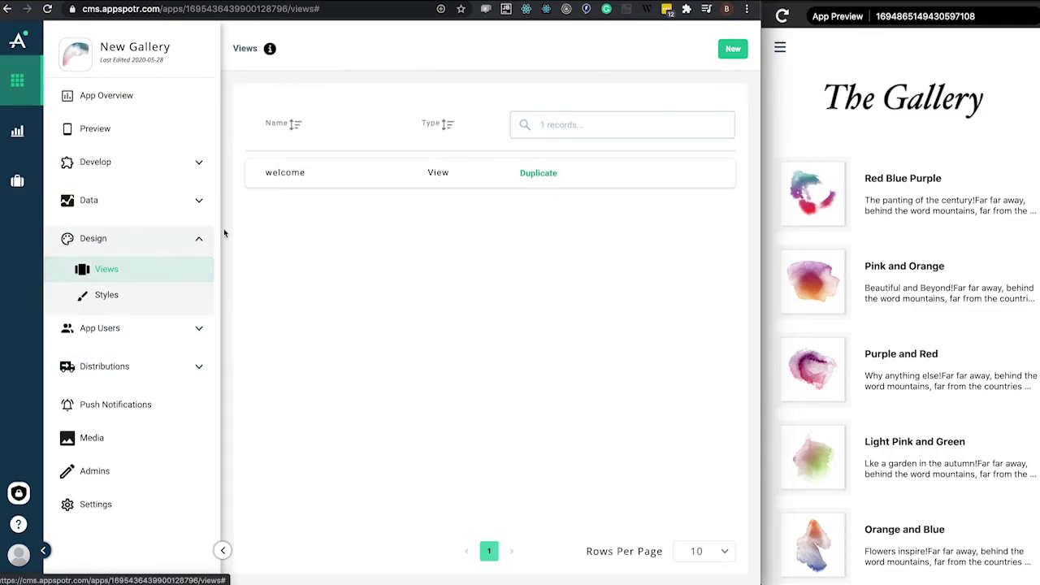
left_click(286, 181)
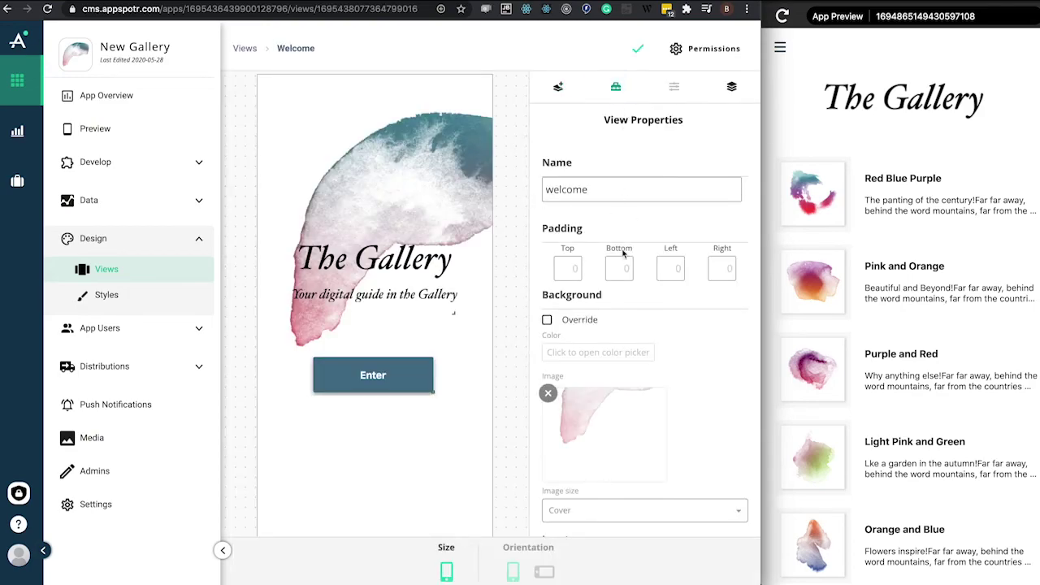
- Add a new output named onBtnClick of type event to the welcome view
scroll(623, 254, "down", 5)
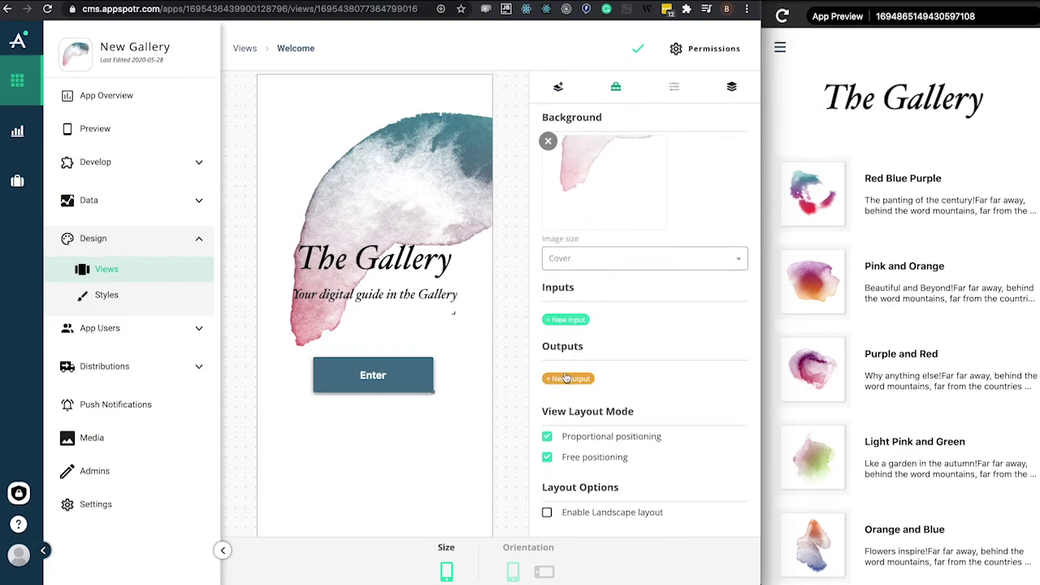
left_click(569, 378)
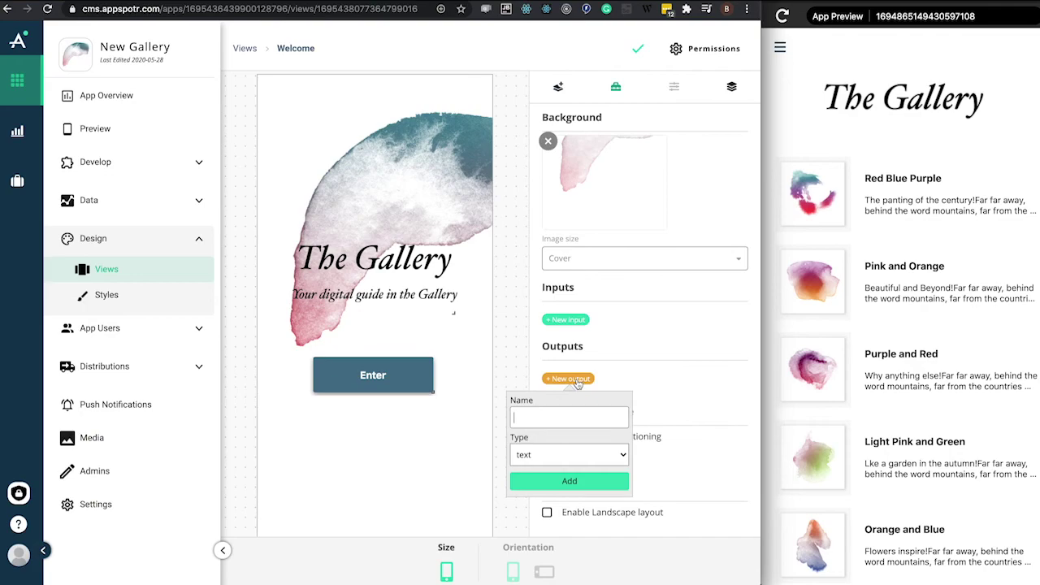
type("onBtnClick")
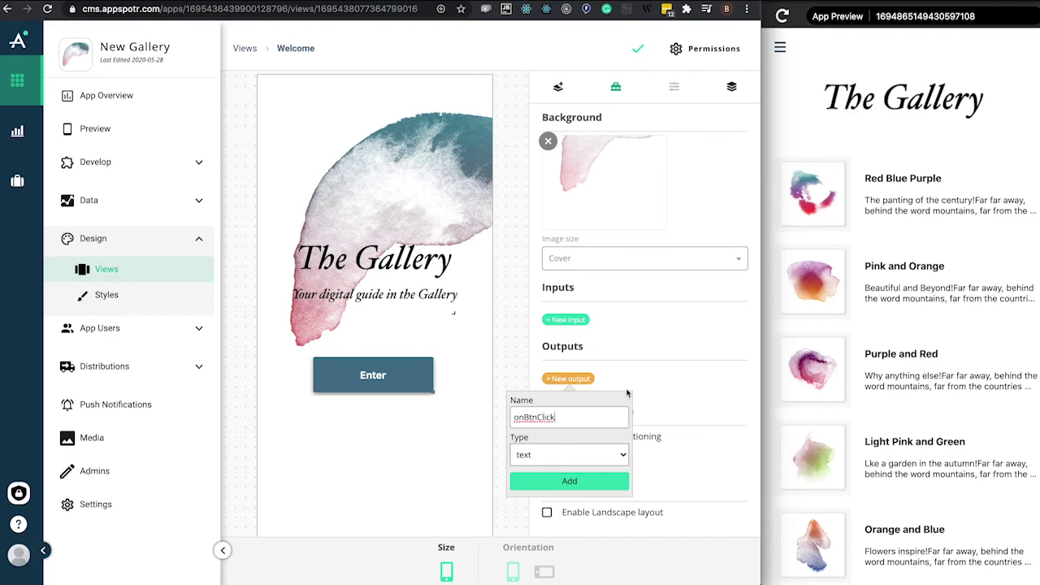
left_click(582, 457)
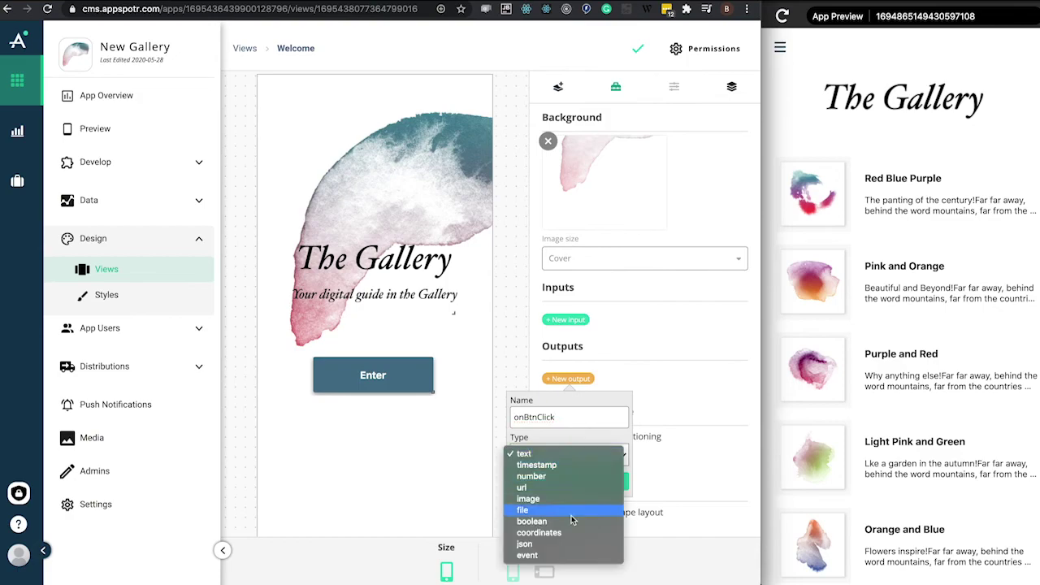
left_click(528, 555)
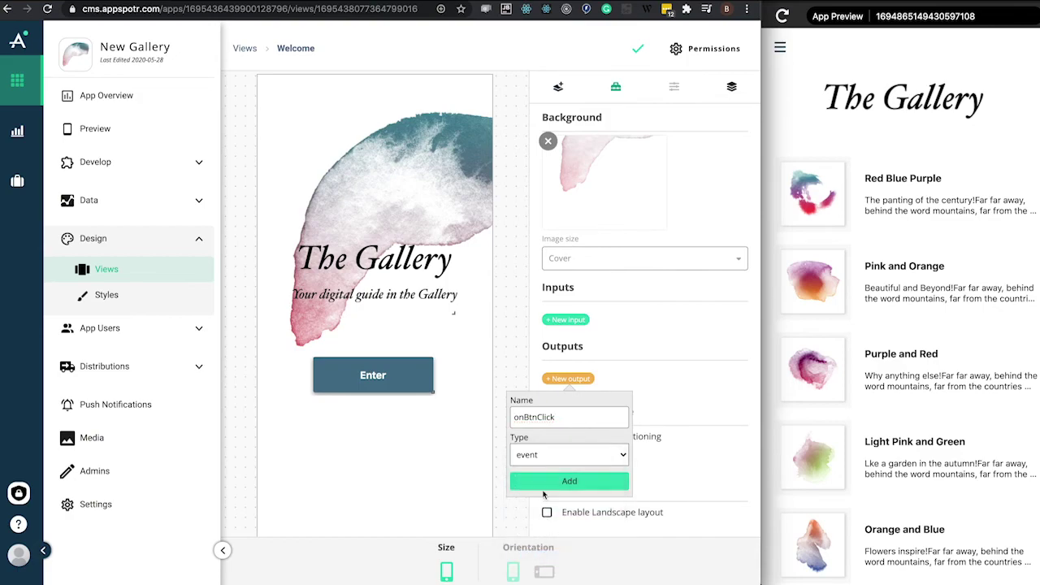
left_click(552, 483)
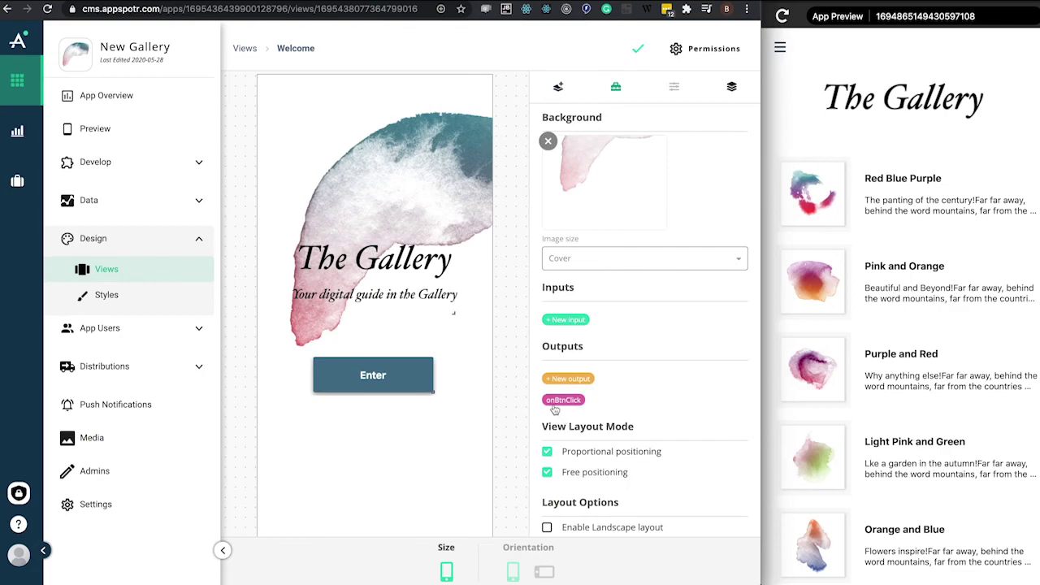
- Set the Enter button's On press action to onBtnClick
left_click(368, 381)
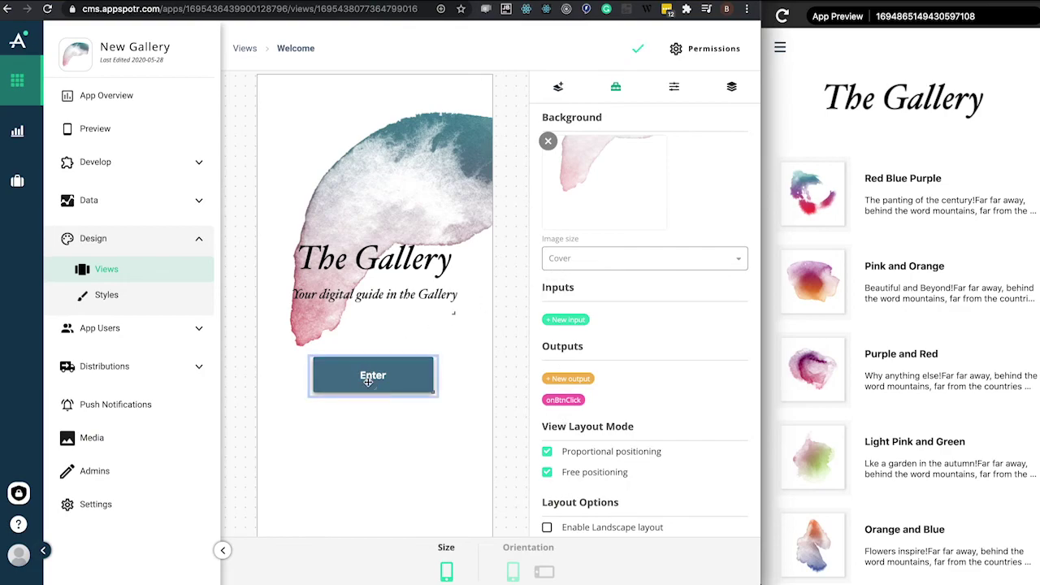
left_click(661, 90)
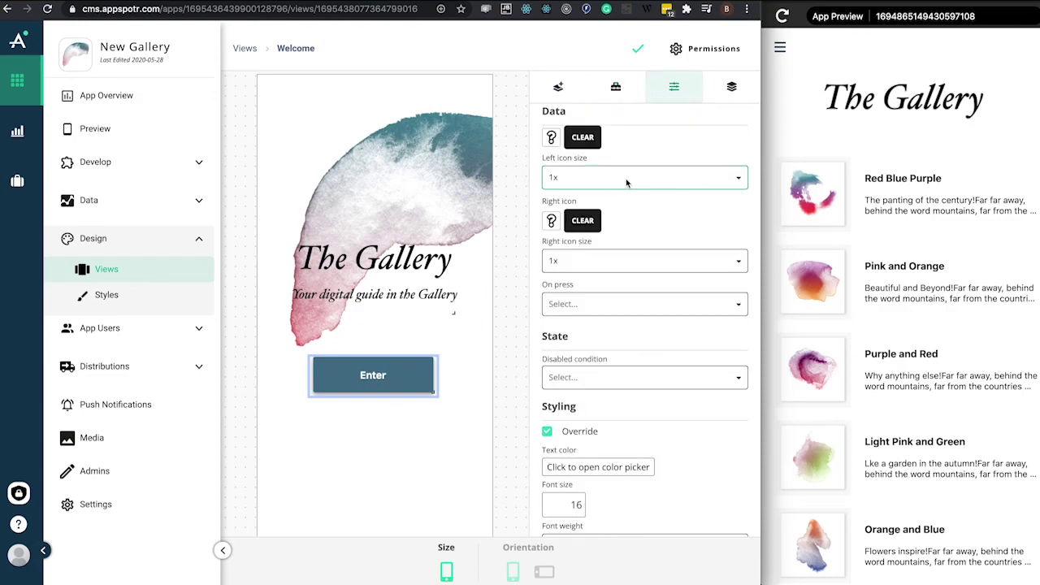
scroll(627, 176, "up", 3)
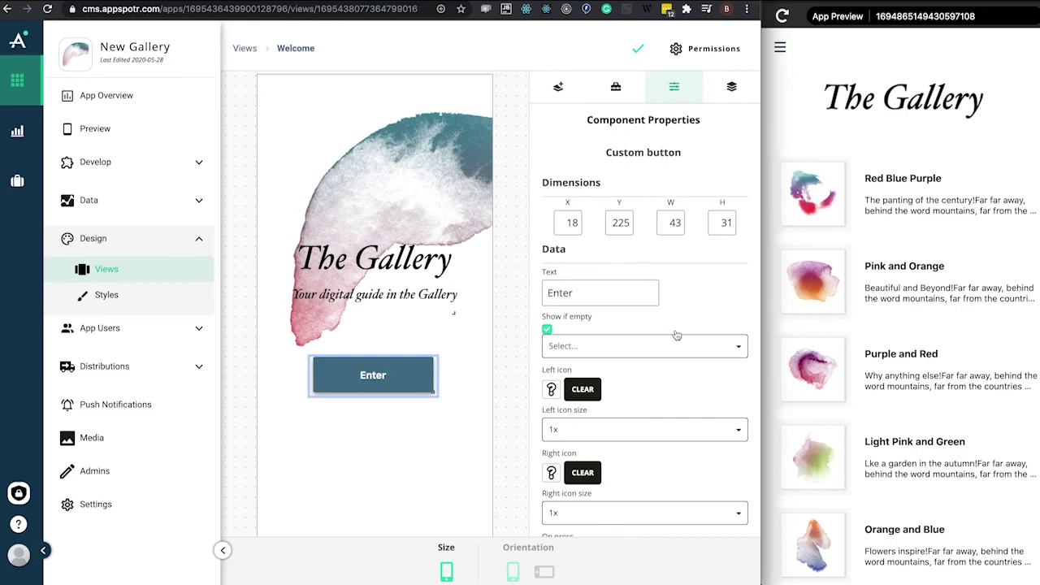
scroll(676, 334, "down", 5)
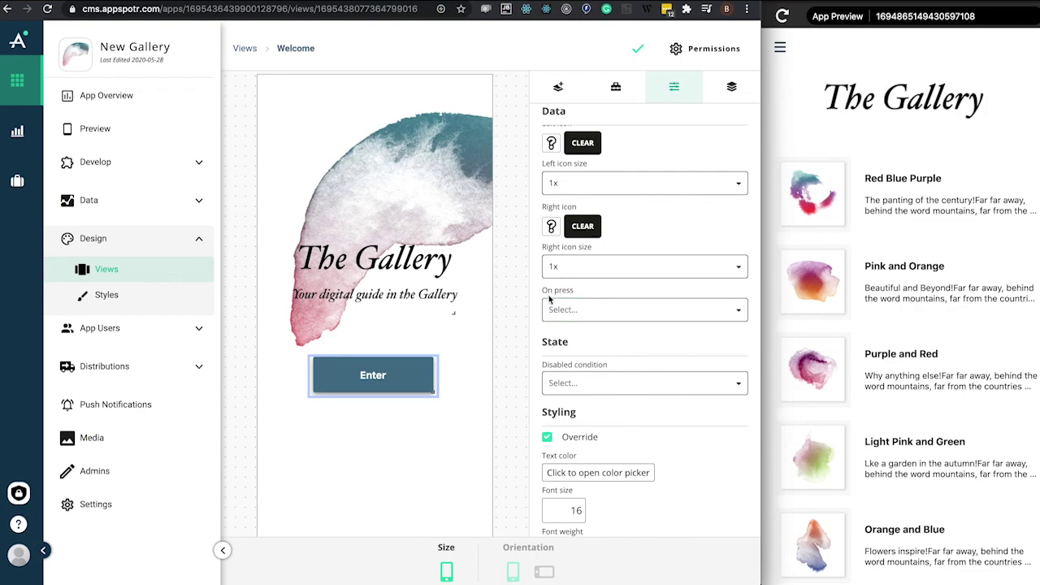
left_click(592, 310)
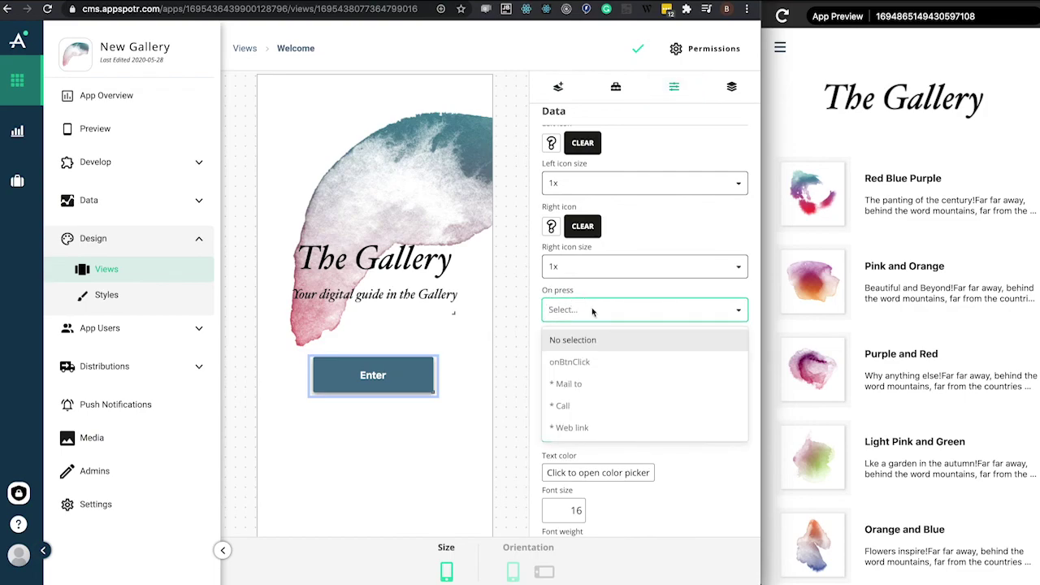
left_click(592, 364)
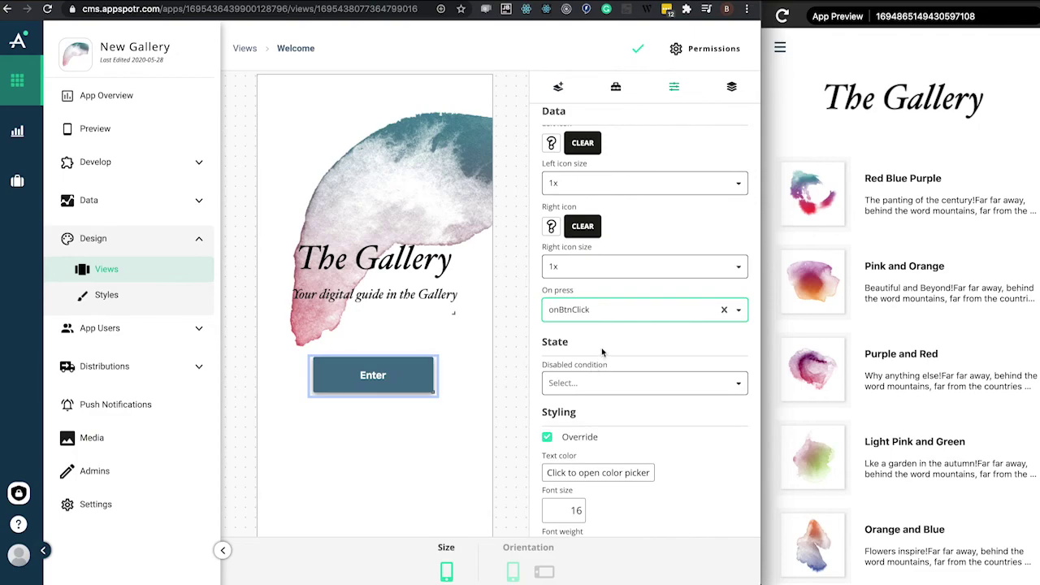
- Return to the Patchwork and move the Menu patch farther away from the welcome patch
left_click(128, 167)
left_click(128, 192)
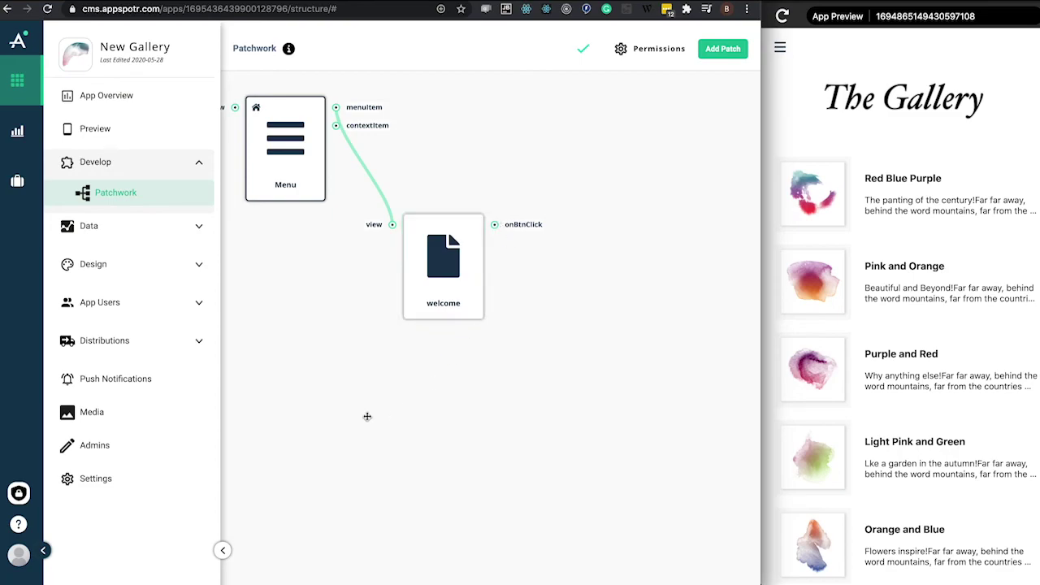
left_click_drag(288, 365, 473, 445)
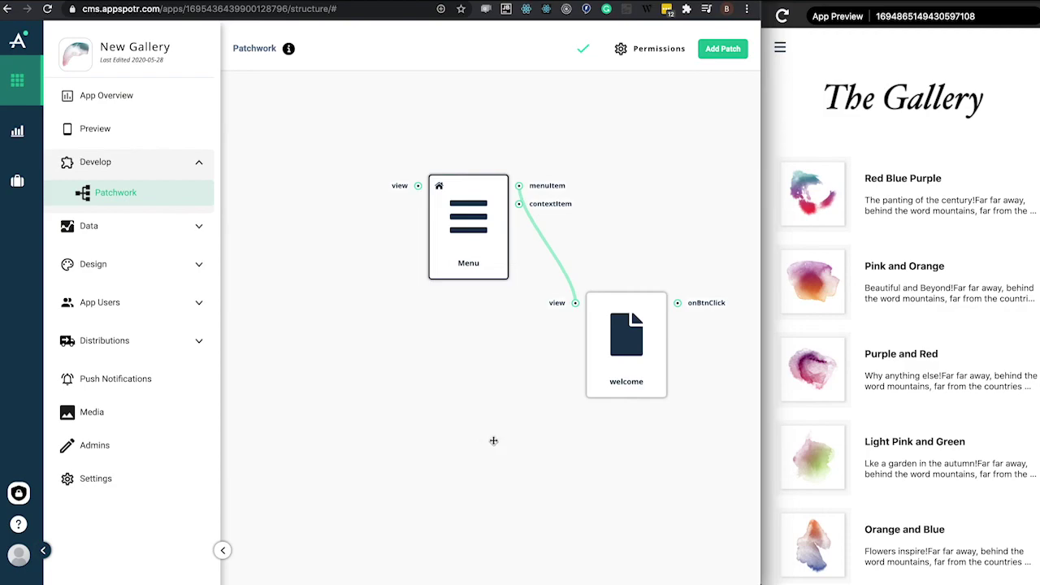
left_click(549, 252)
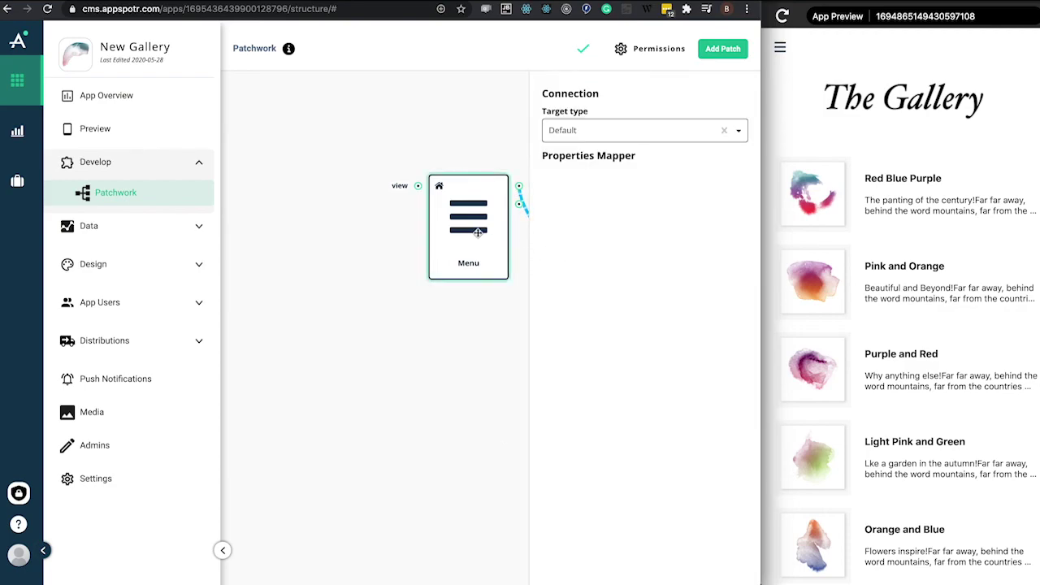
left_click_drag(452, 204, 316, 211)
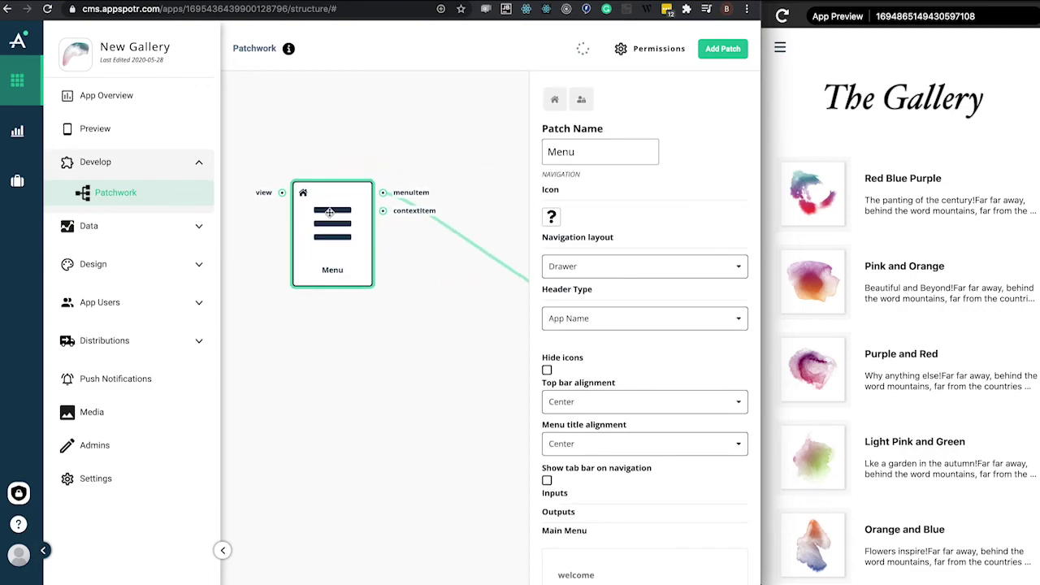
- Delete the connection between the Menu patch's menuItem output and the welcome patch
left_click(484, 238)
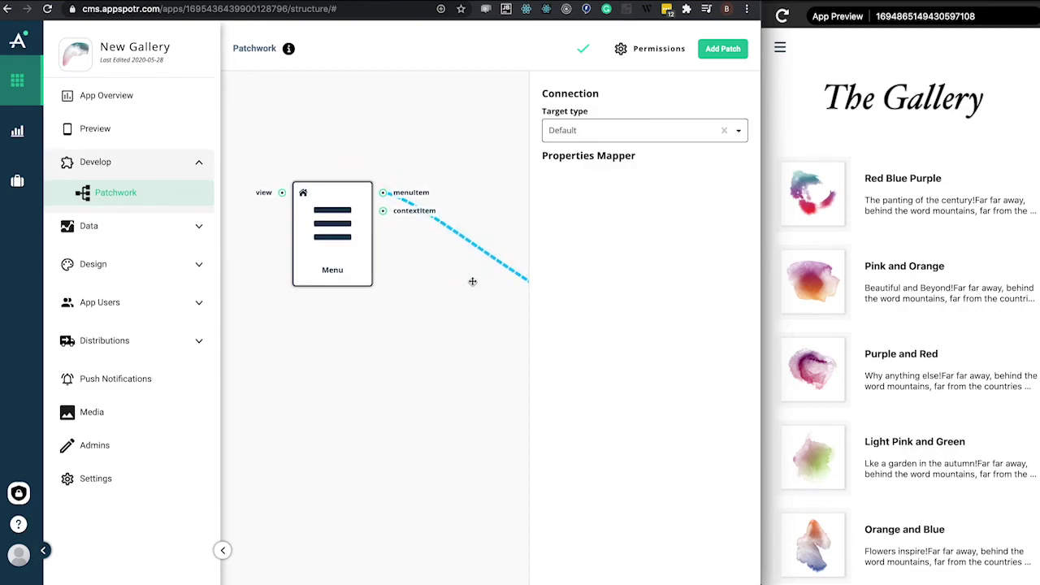
key("BackSpace")
left_click(484, 79)
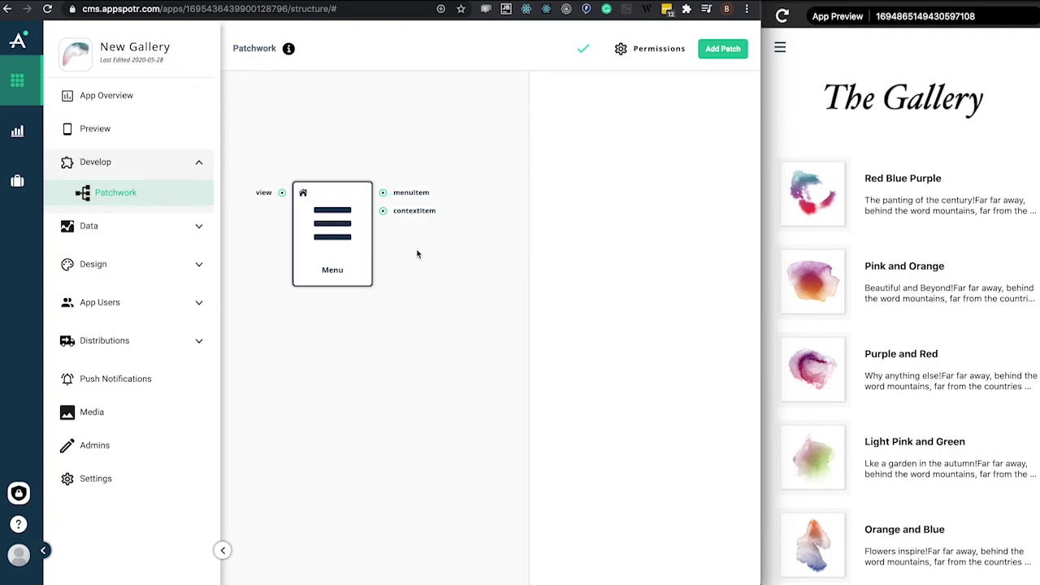
- Rearrange the welcome and Menu patches and connect welcome's onBtnClick output to the Menu patch's view input
left_click(337, 244)
left_click(420, 276)
left_click_drag(651, 341, 307, 375)
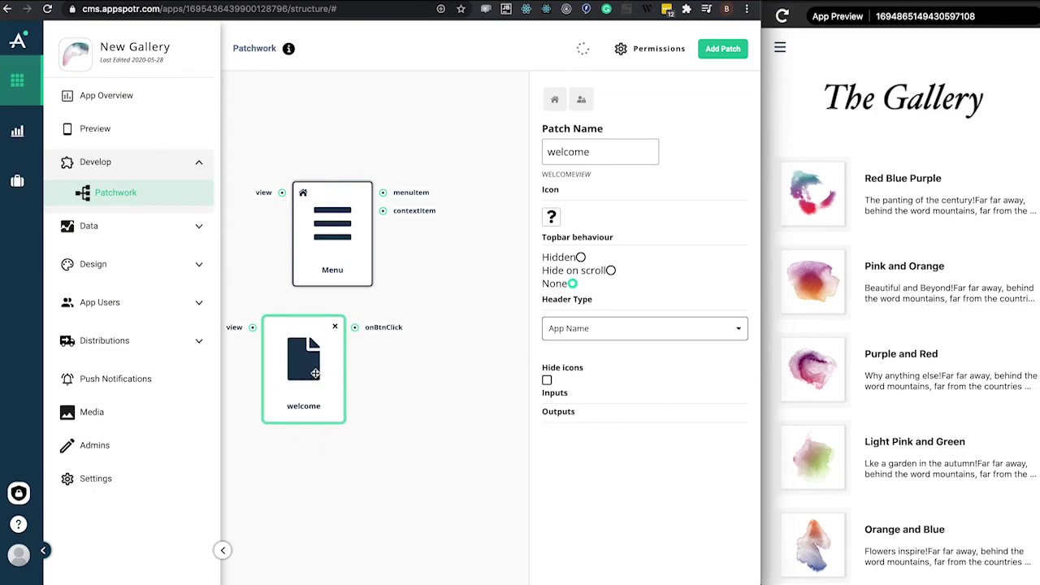
left_click_drag(226, 227, 407, 286)
left_click_drag(195, 351, 344, 254)
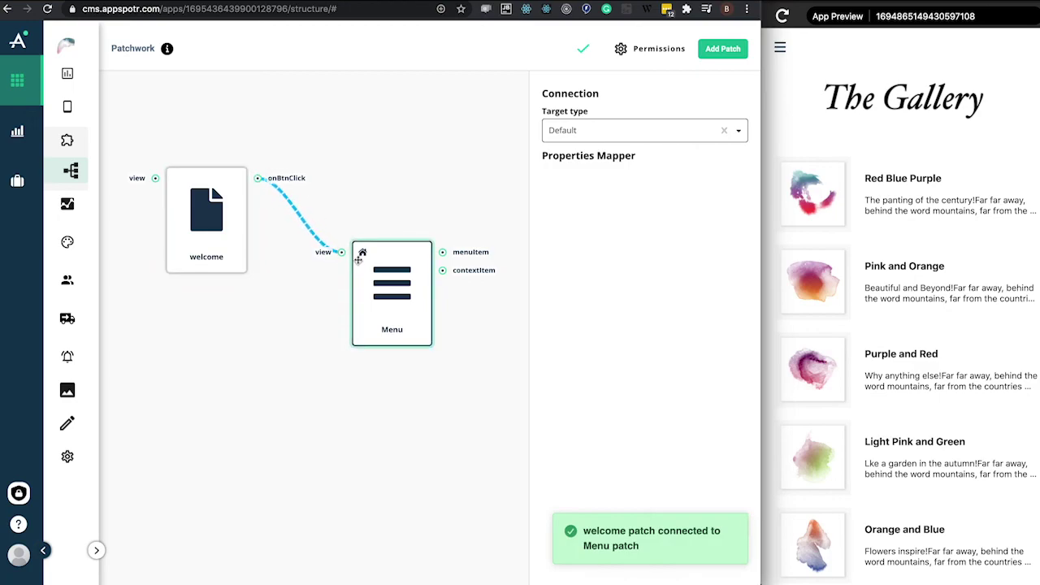
left_click(396, 161)
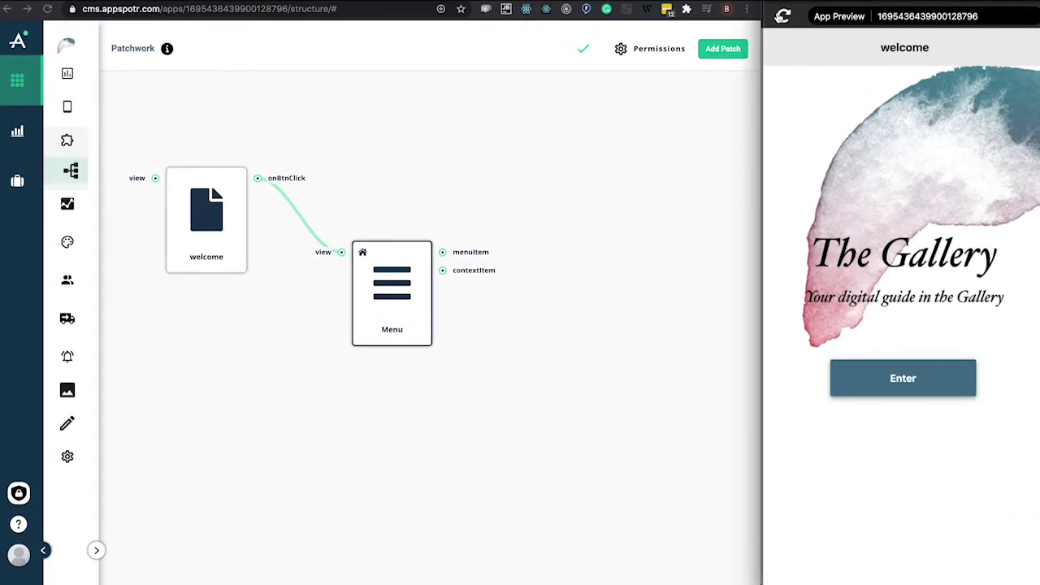
- Test the Enter button in the reloaded New Gallery preview and check the side menu of the finished The Gallery app
left_click(782, 16)
left_click(887, 385)
left_click(887, 386)
left_click(887, 385)
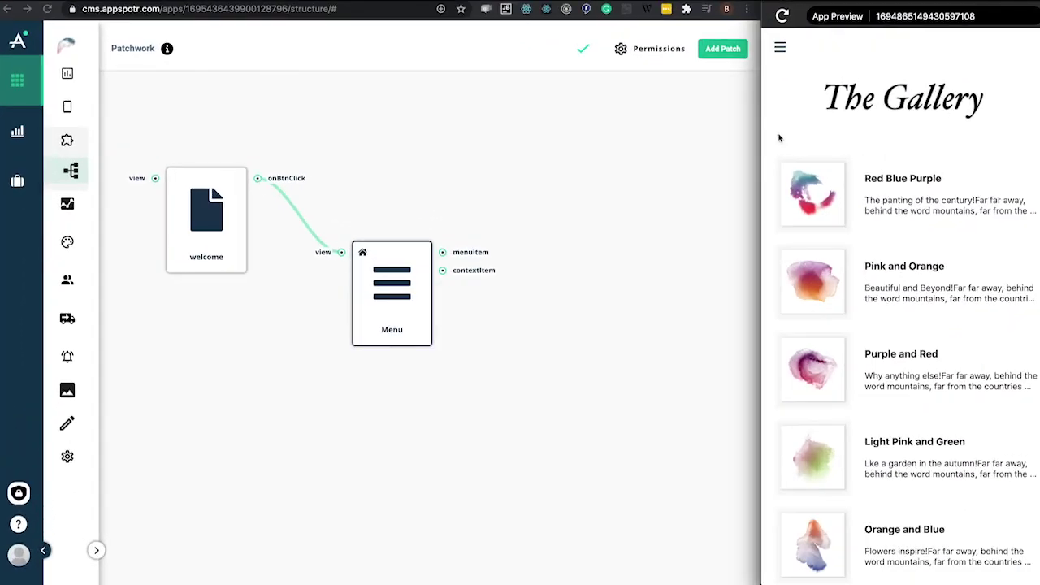
left_click(780, 47)
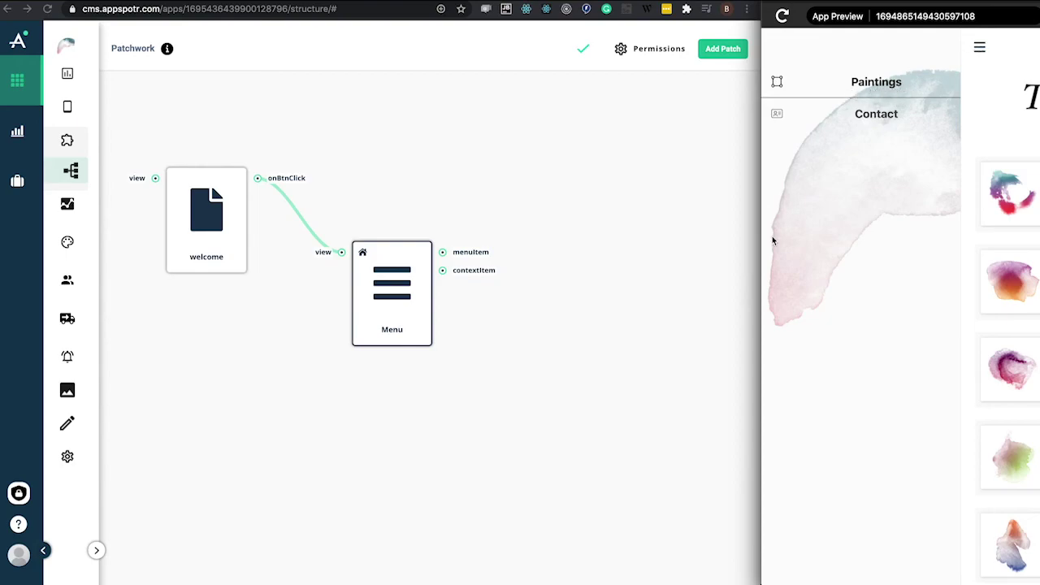
left_click(780, 16)
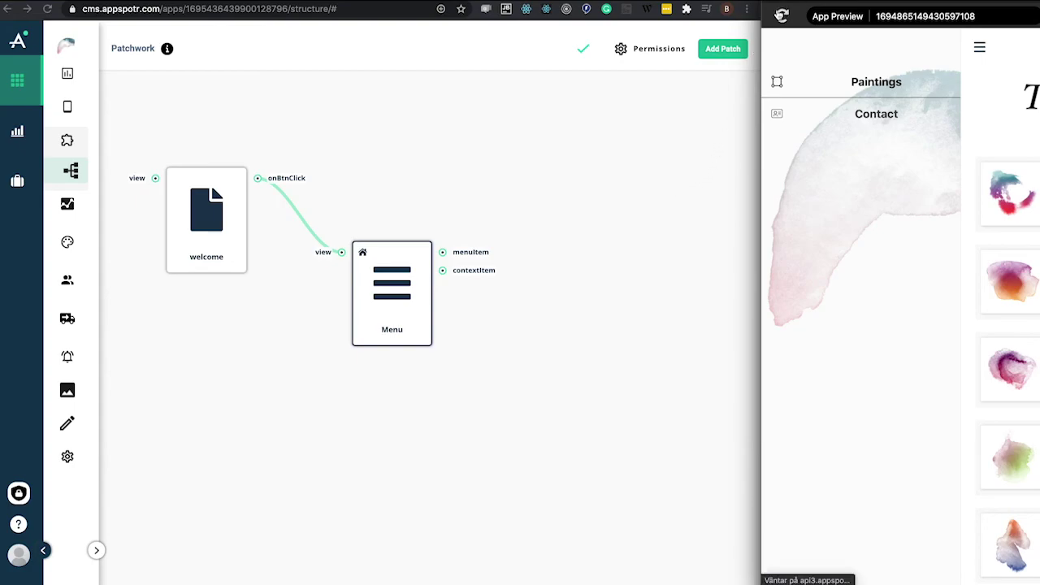
- Create a new view named Paintings in the app's list of views
left_click(70, 245)
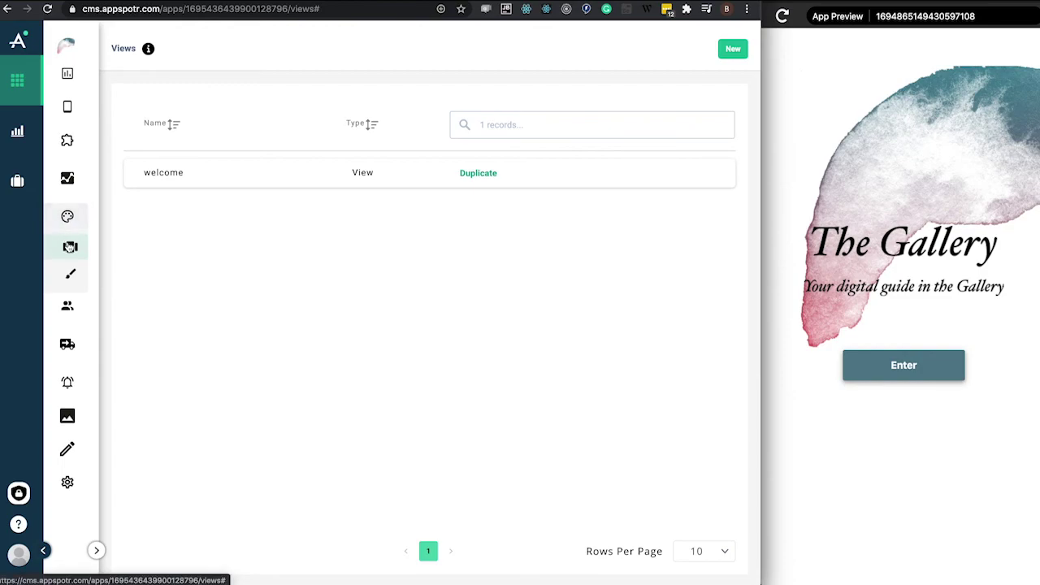
left_click(733, 49)
type("Paintings")
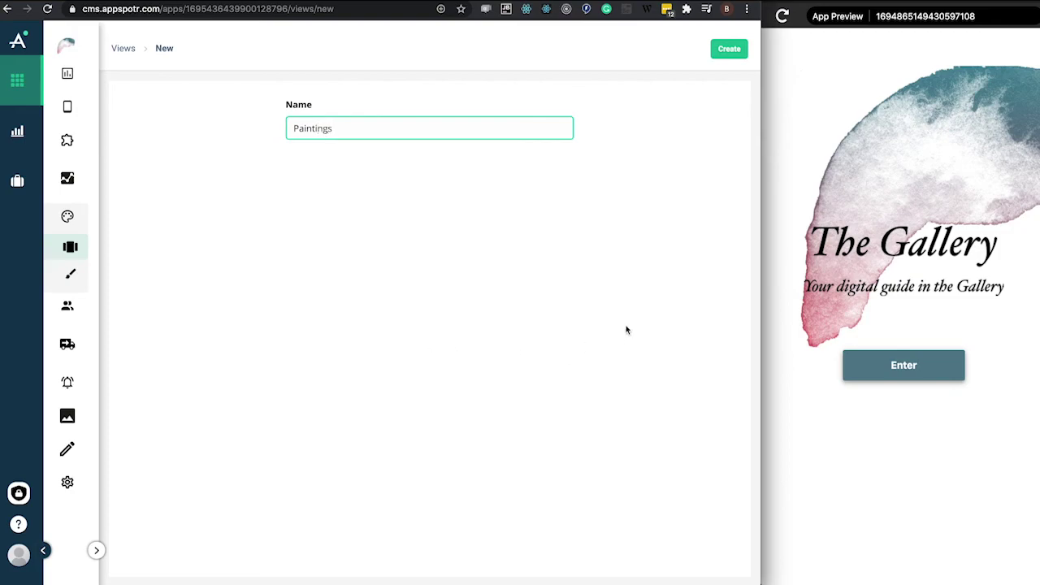
left_click(729, 50)
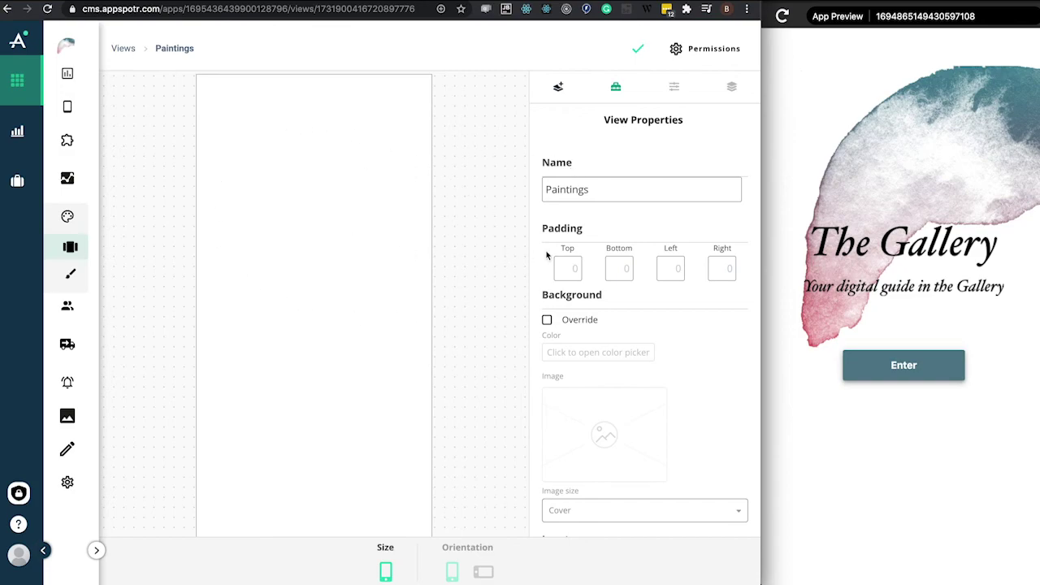
- Add a Text component to the Paintings view and set its text to "Paintings"
left_click(558, 86)
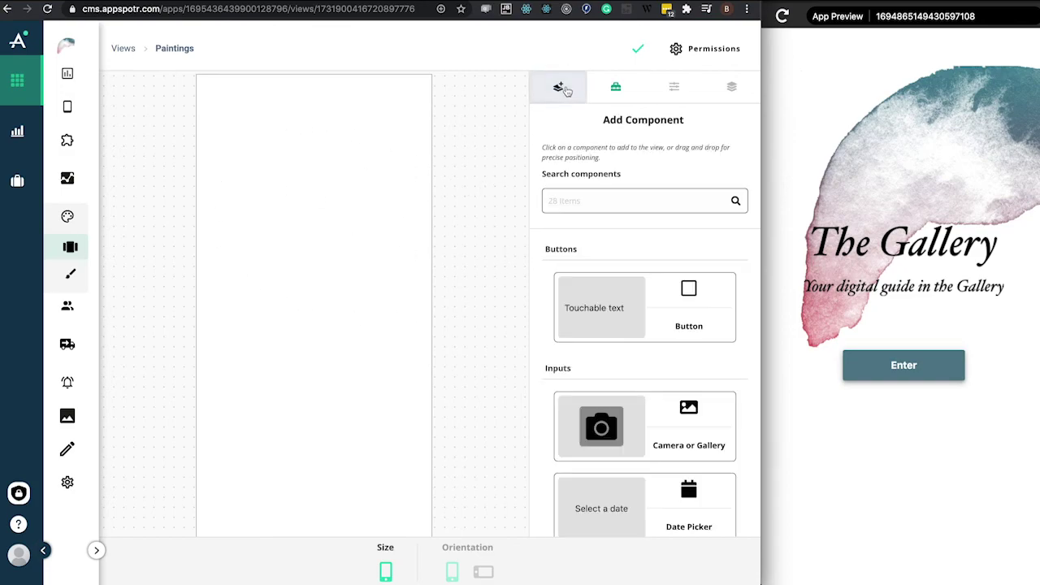
left_click(576, 200)
type("te")
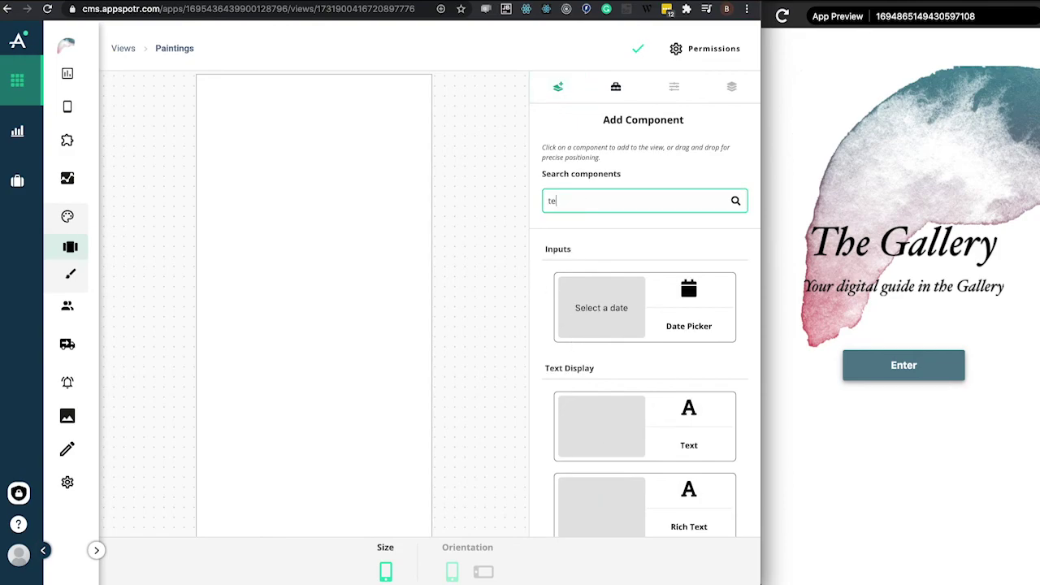
type("xt")
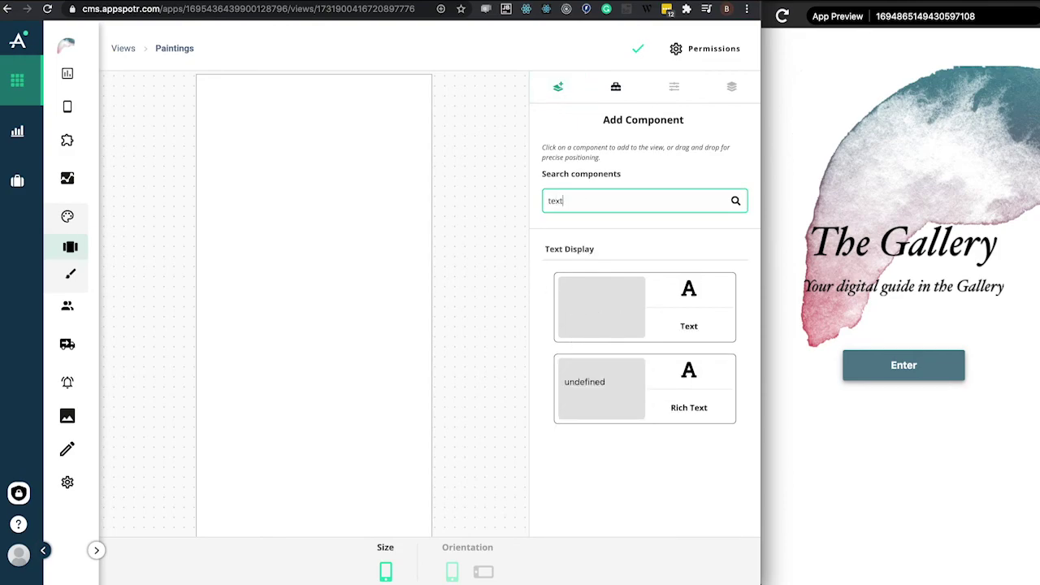
left_click(610, 323)
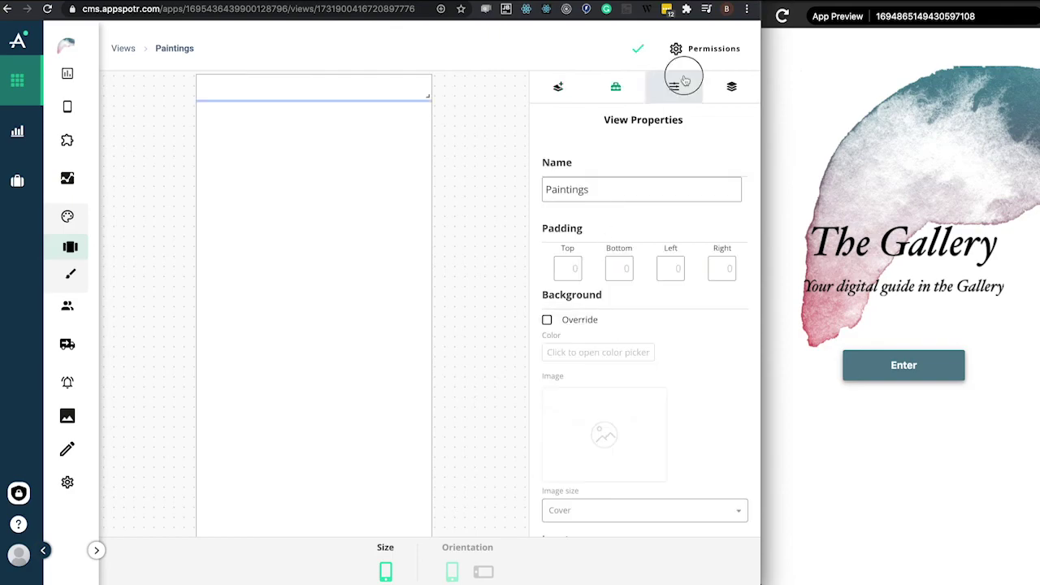
left_click(589, 318)
type("Paintings")
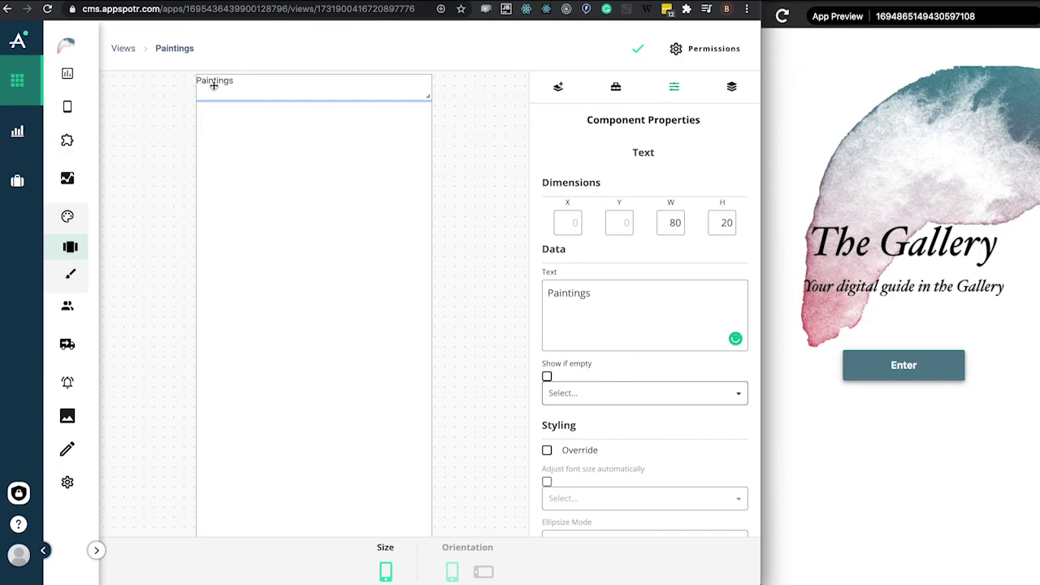
- Return to the Patchwork and add the Paintings view as a patch
left_click(96, 550)
left_click(108, 163)
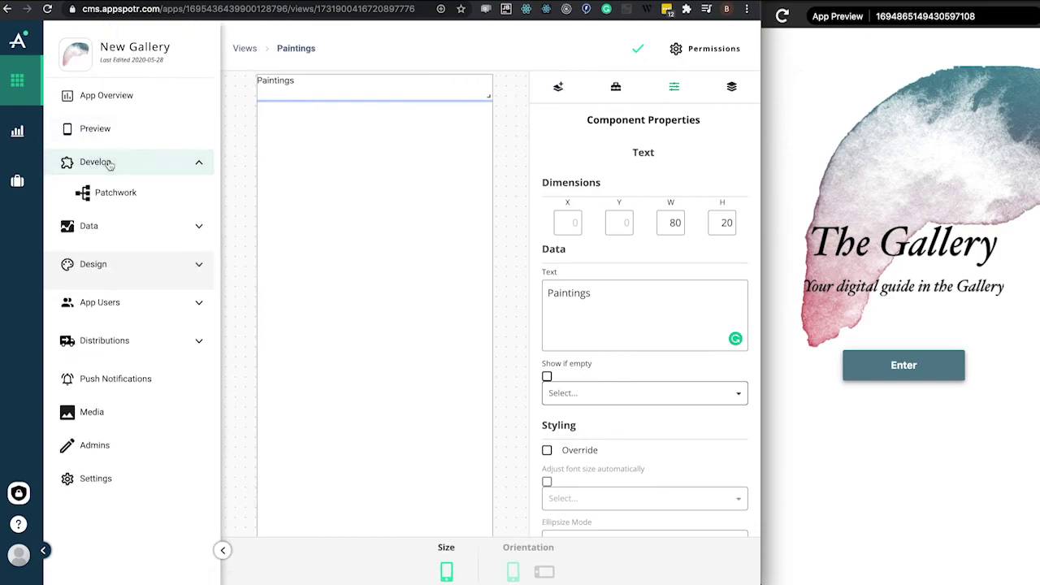
left_click(126, 199)
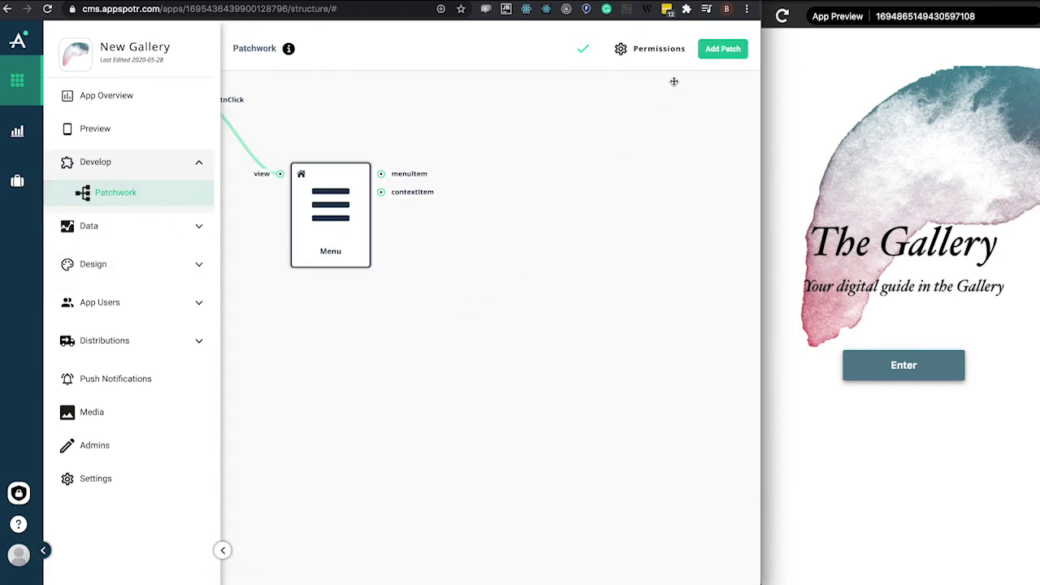
left_click(710, 60)
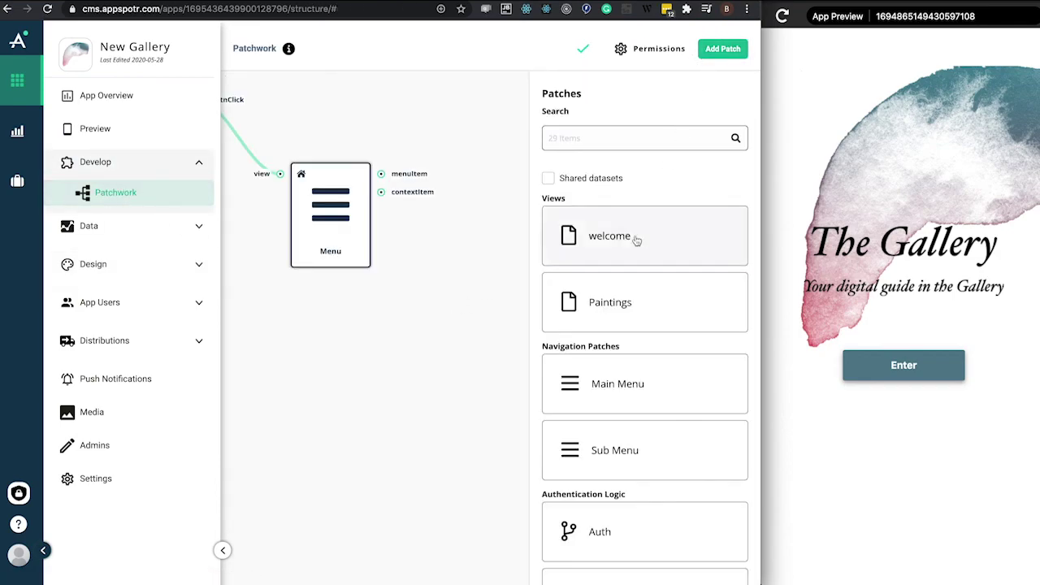
left_click(653, 307)
- Position the Paintings patch beside Menu, connect Menu's menuItem output to its view input, and reload the app preview
mouse_move(497, 357)
left_mouse_down()
mouse_move(490, 301)
mouse_move(443, 207)
mouse_move(383, 173)
mouse_move(404, 170)
mouse_move(458, 200)
left_mouse_up()
left_click_drag(499, 234, 508, 177)
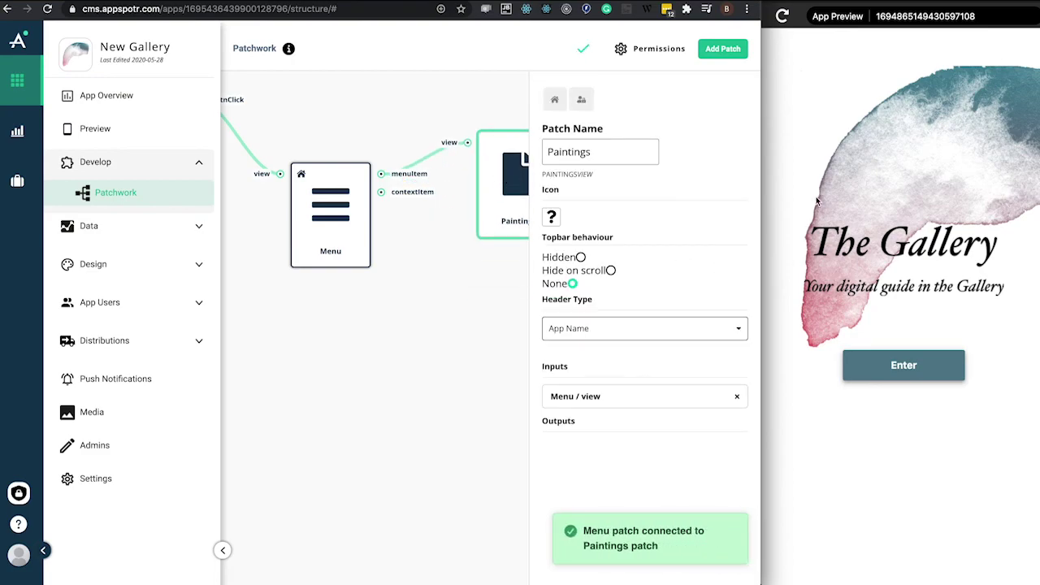
left_click(782, 17)
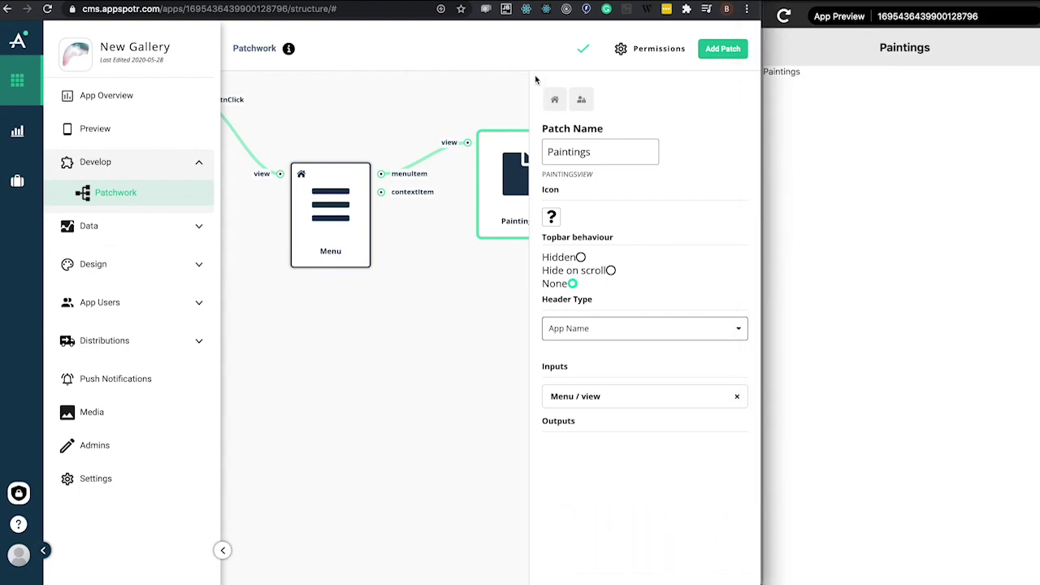
- Make the welcome patch the app's home patch and test its Enter button in the reloaded preview
left_click(731, 337)
left_click_drag(357, 381, 580, 478)
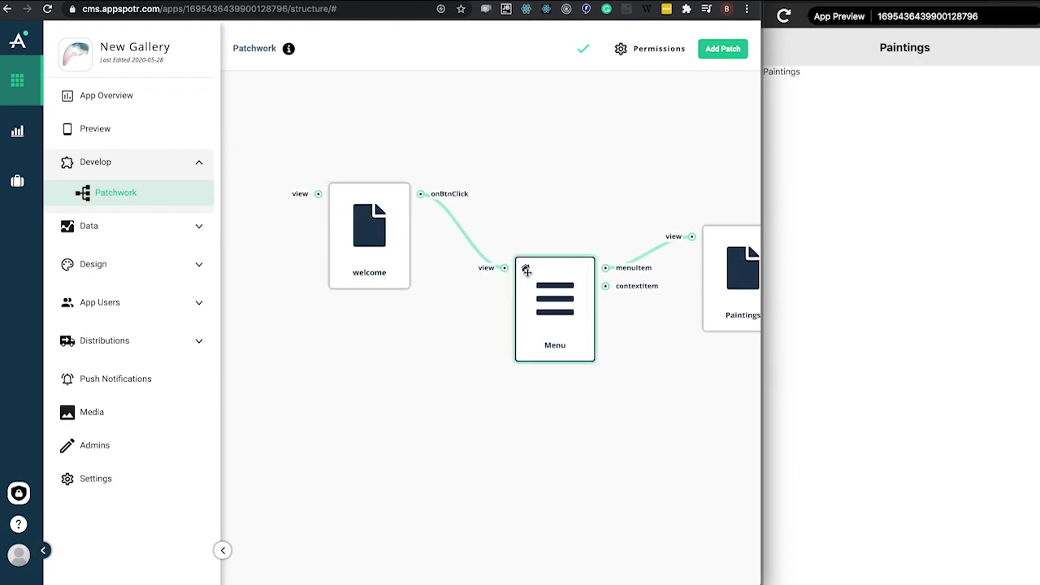
left_click(388, 224)
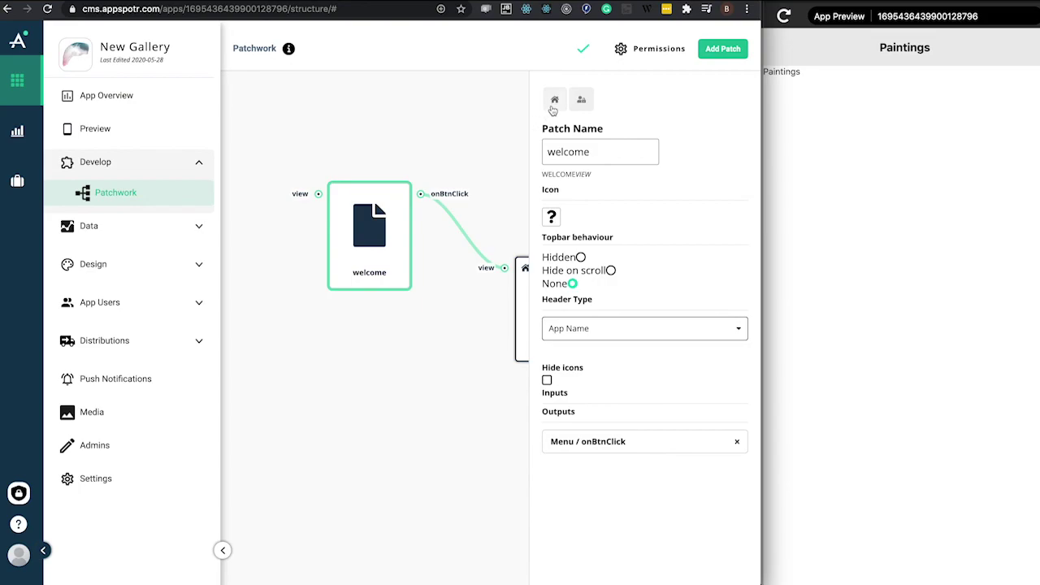
left_click(555, 101)
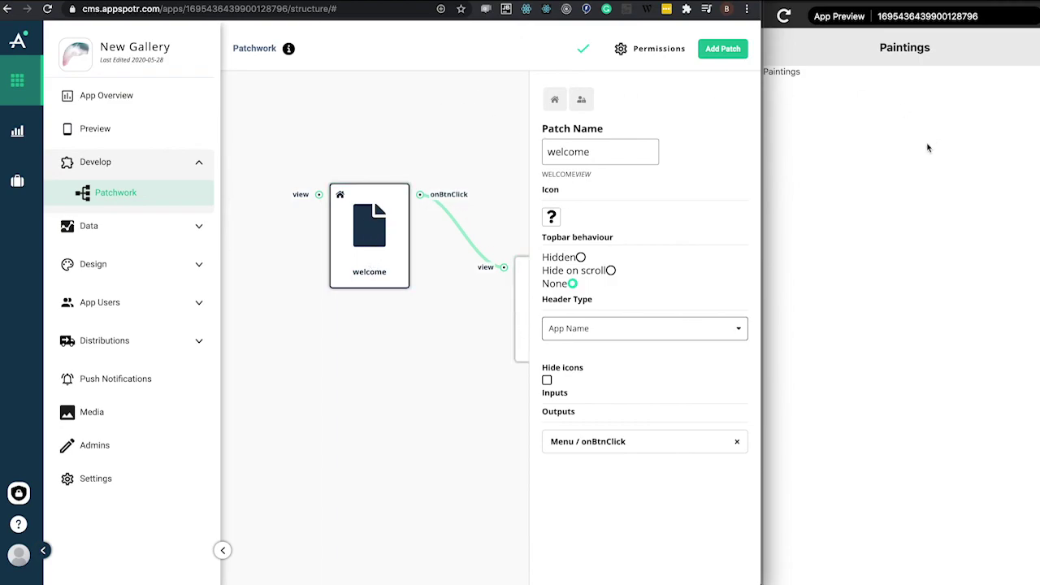
left_click(783, 16)
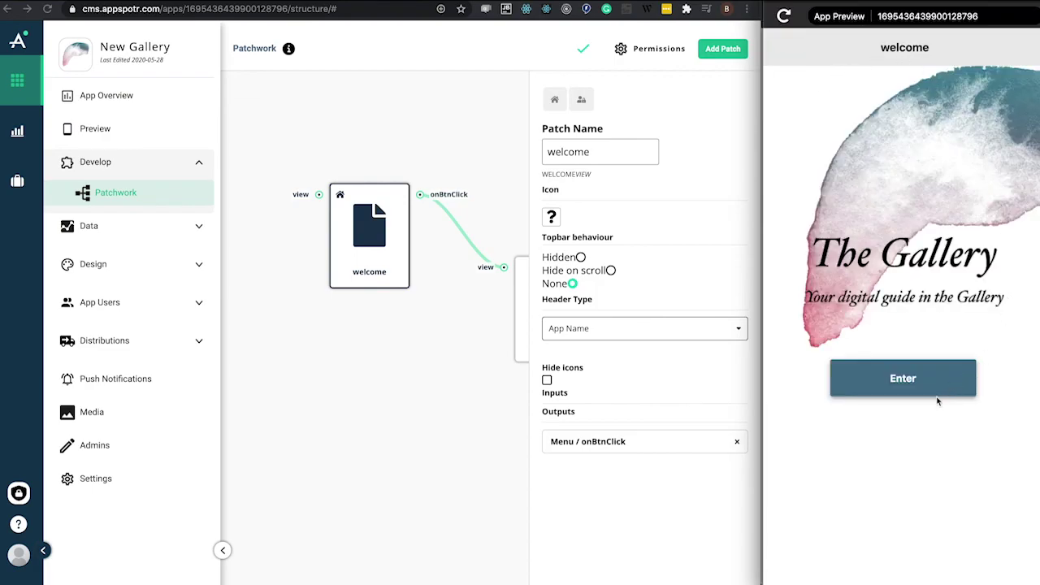
left_click(892, 382)
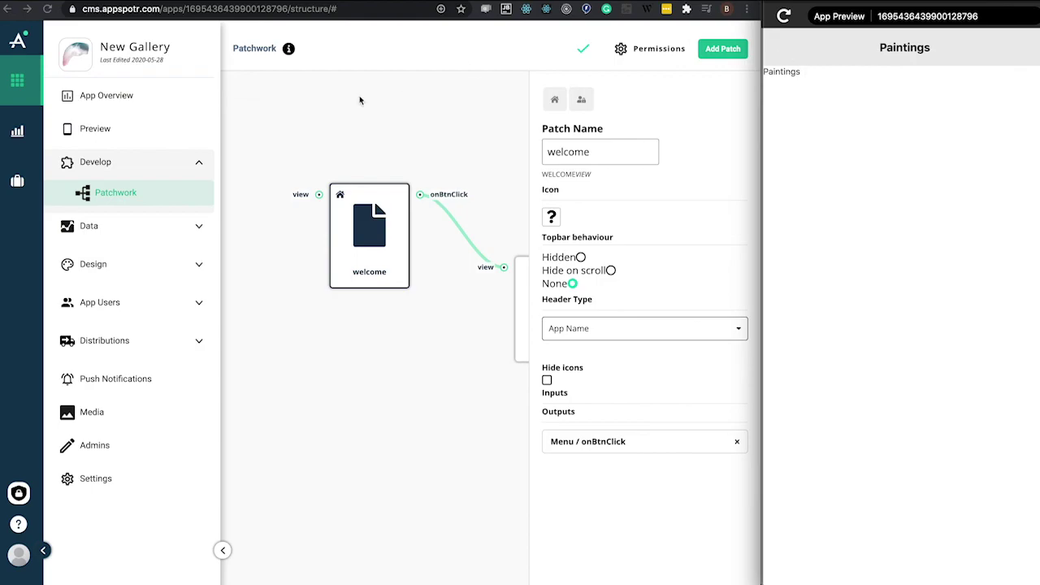
- Review the flow from welcome through Menu to Paintings and compare it with the finished app's side menu
left_click(223, 551)
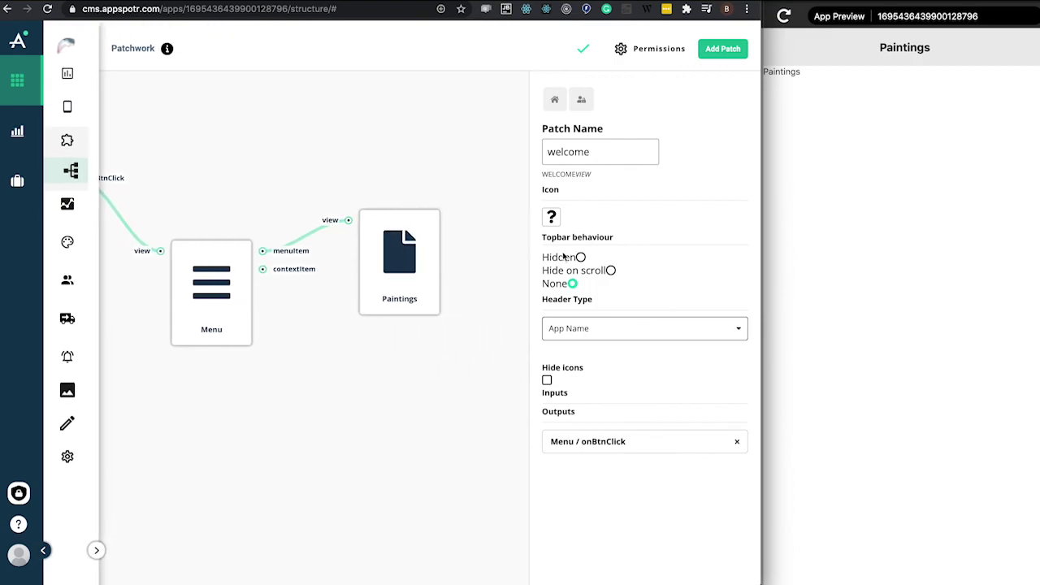
left_click(401, 295)
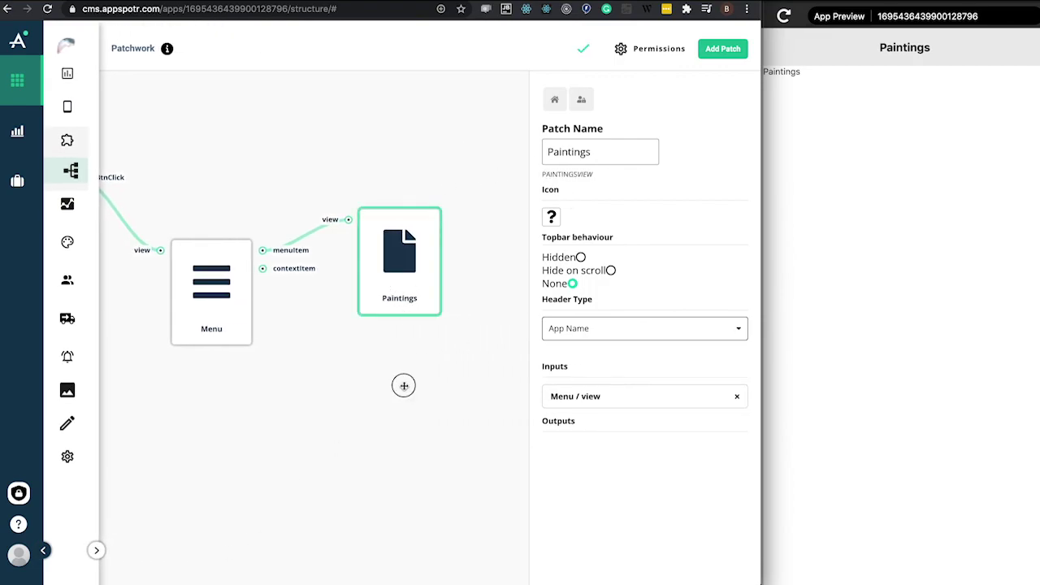
left_click(404, 388)
mouse_move(308, 427)
left_mouse_down()
mouse_move(541, 436)
mouse_move(511, 453)
left_mouse_up()
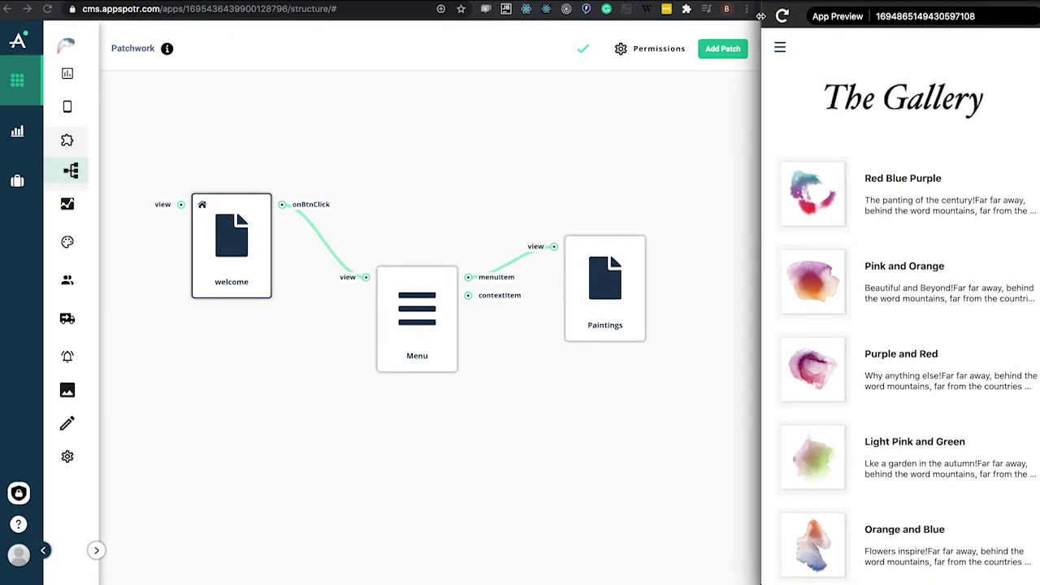
left_click(779, 46)
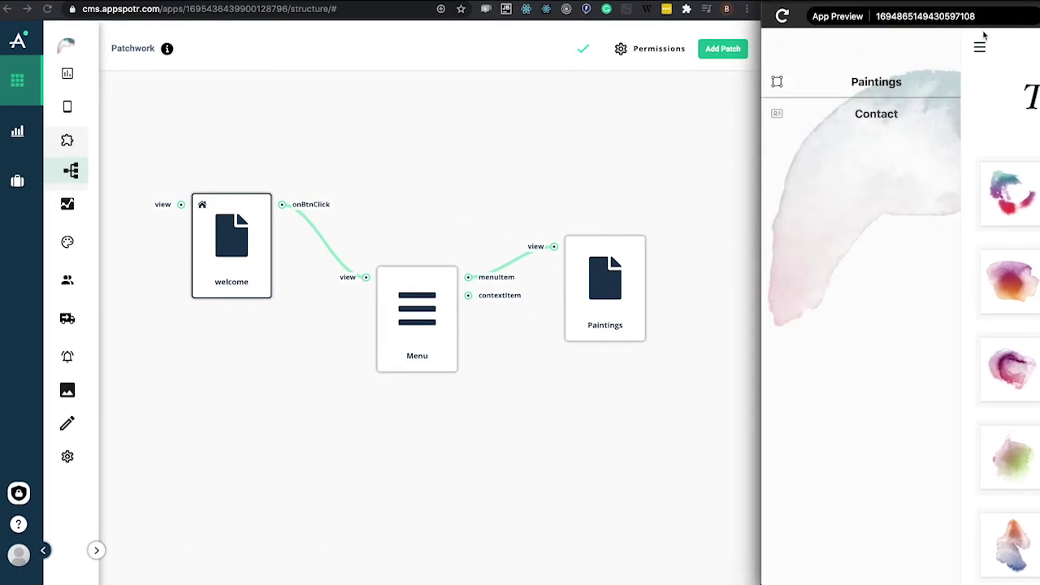
left_click(981, 47)
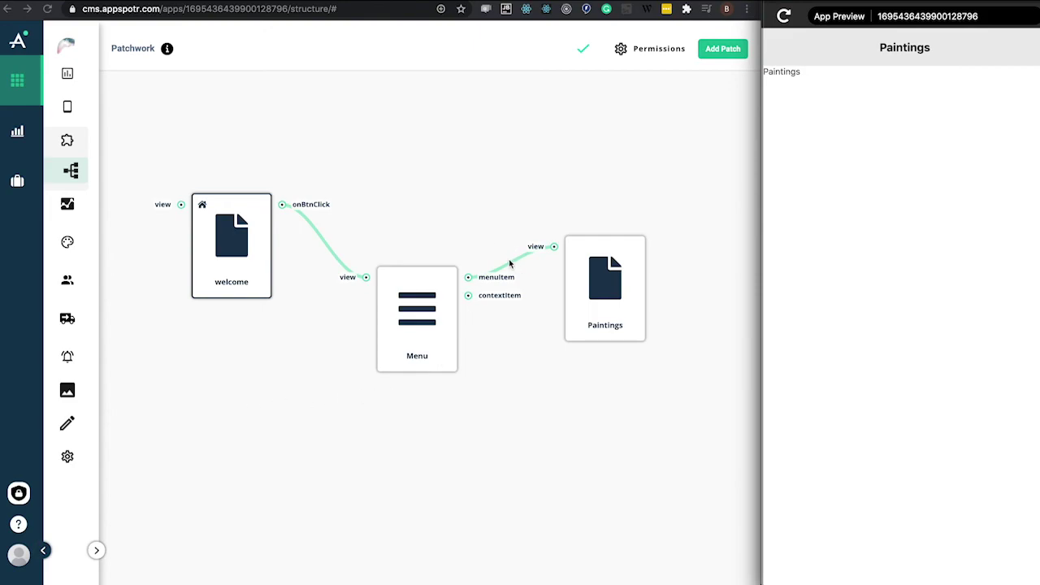
- Create a new view named Contact in the app's list of views
left_click(70, 243)
left_click(733, 48)
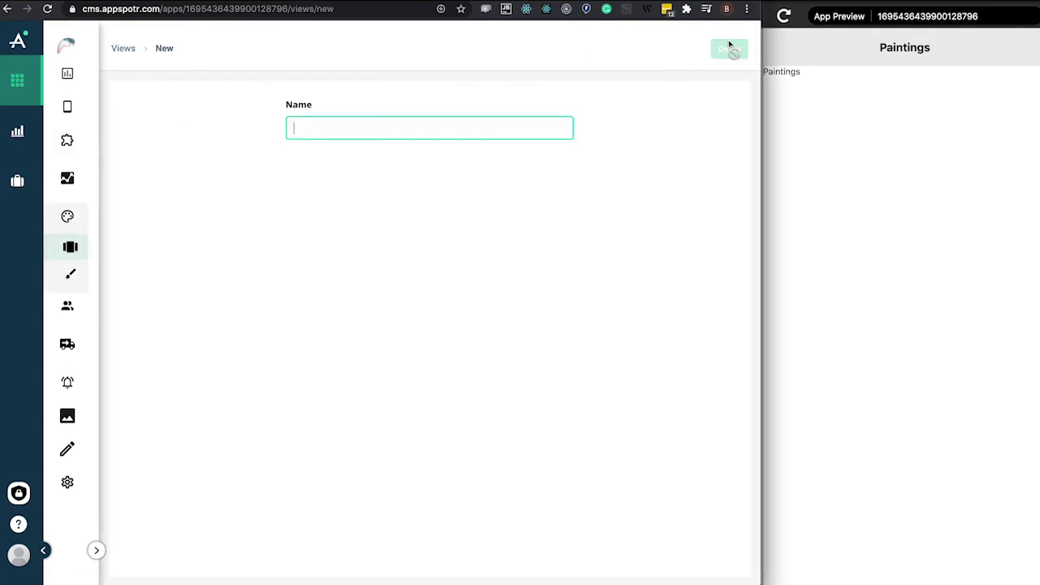
type("Contact")
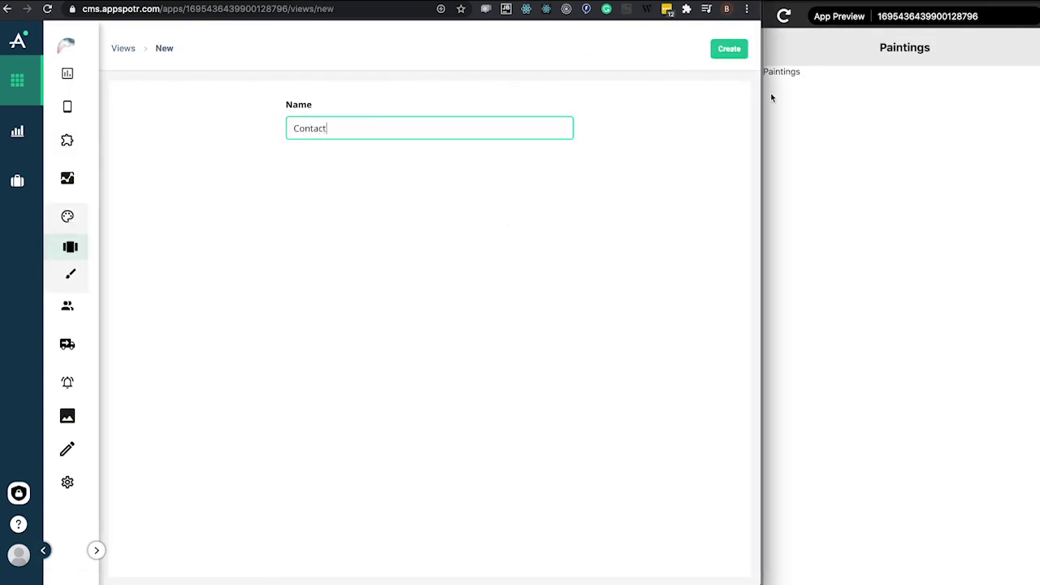
left_click(726, 51)
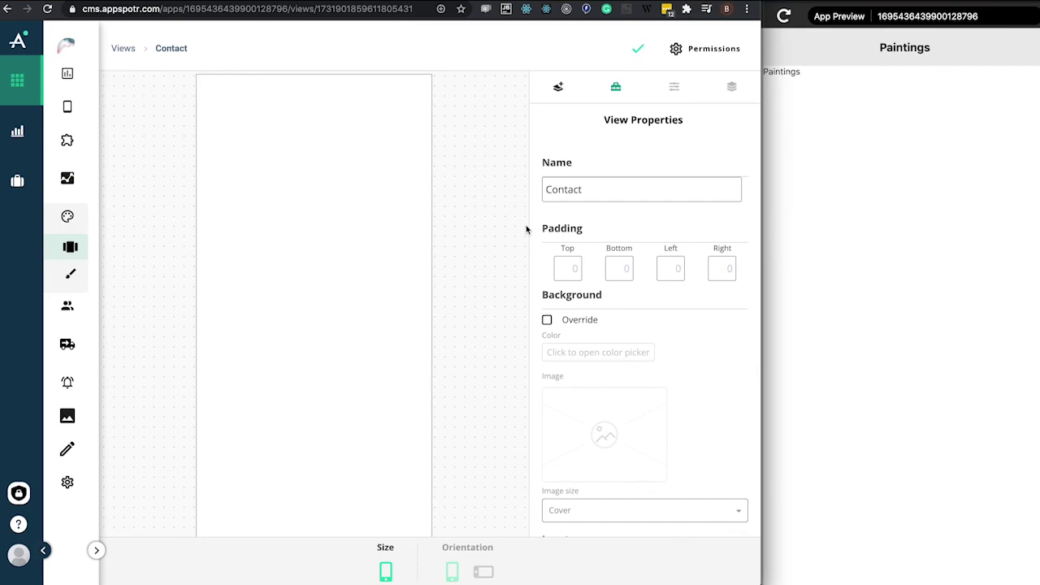
- Add a Text component to the Contact view and set its text to Contact
left_click(558, 87)
left_click(573, 203)
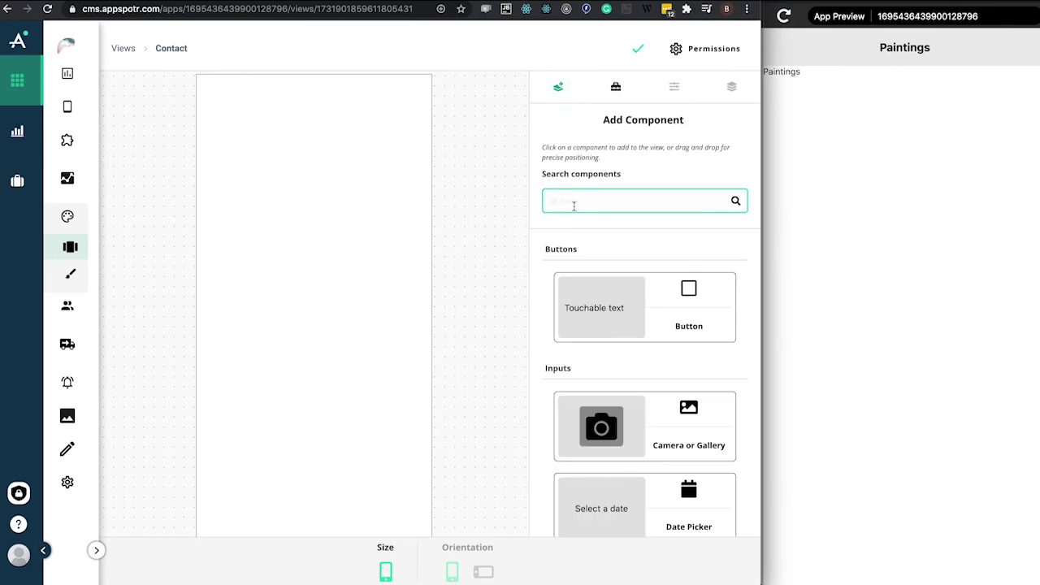
type("text")
left_click(615, 306)
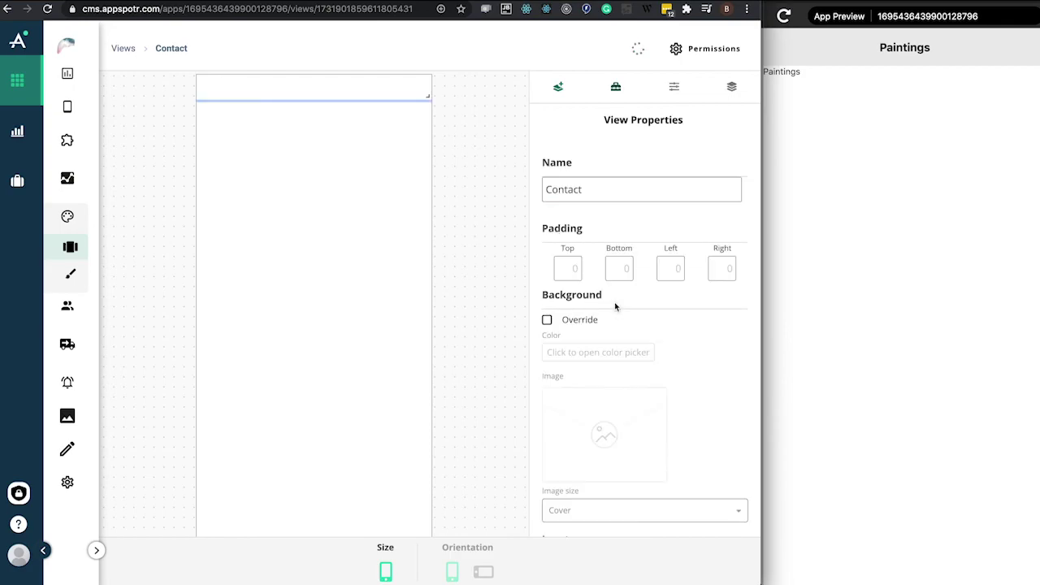
left_click(674, 88)
type("Contact")
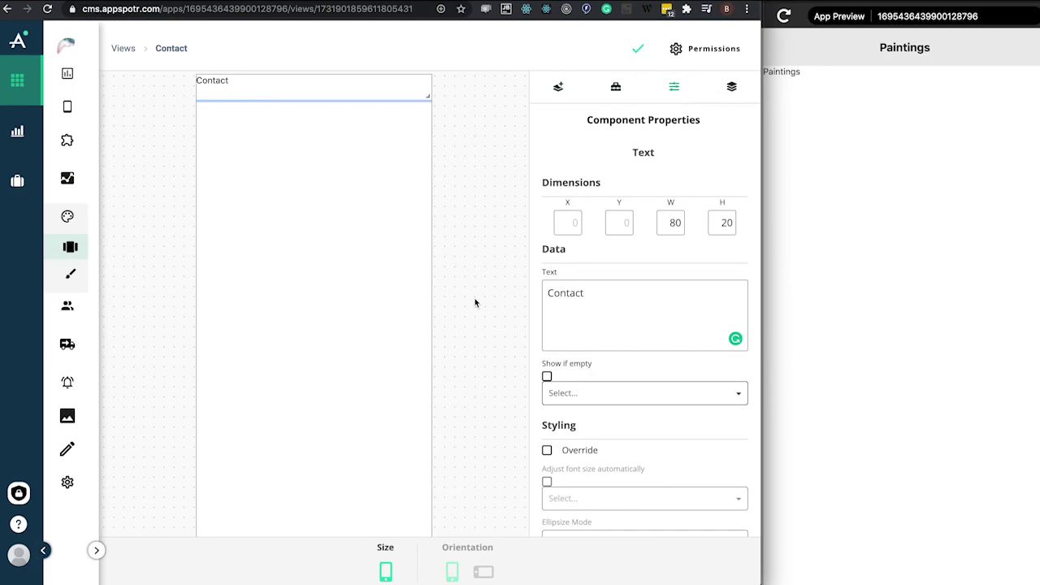
- Add the Contact patch to the patchwork below Paintings and connect Menu's menuItem output to its view input
left_click(69, 143)
left_click(72, 171)
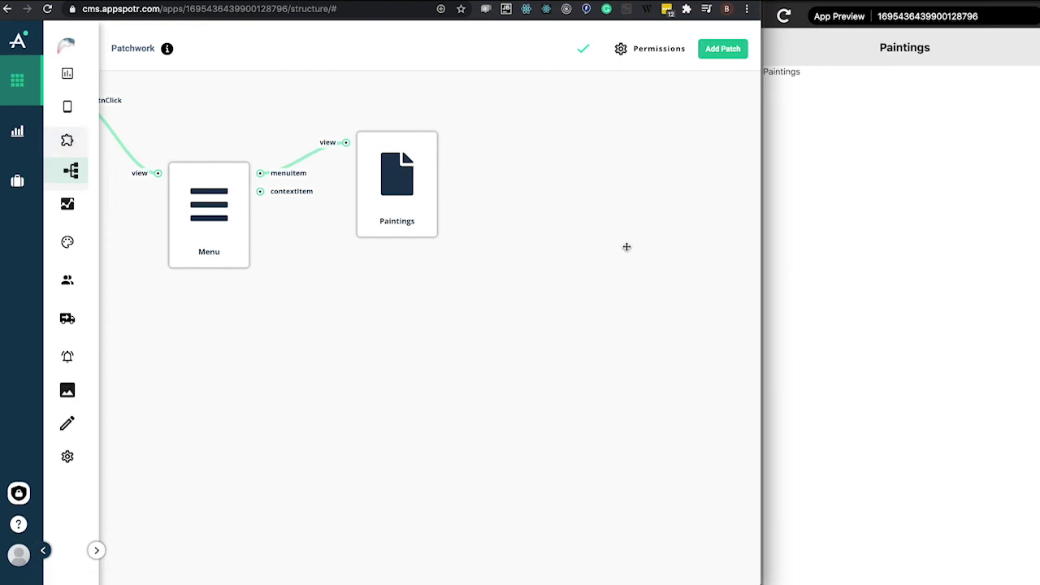
left_click(726, 52)
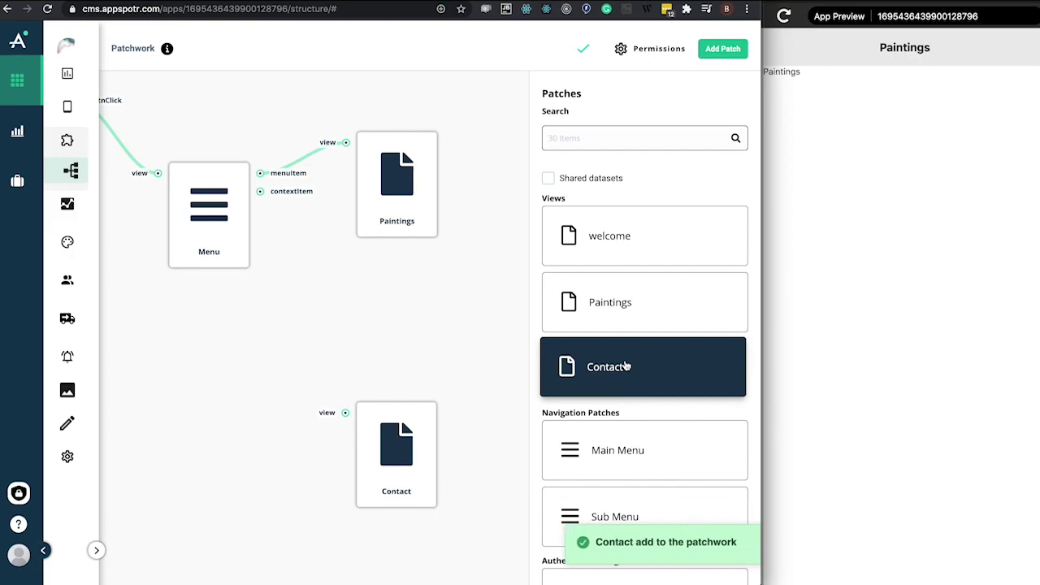
left_click_drag(410, 443, 405, 334)
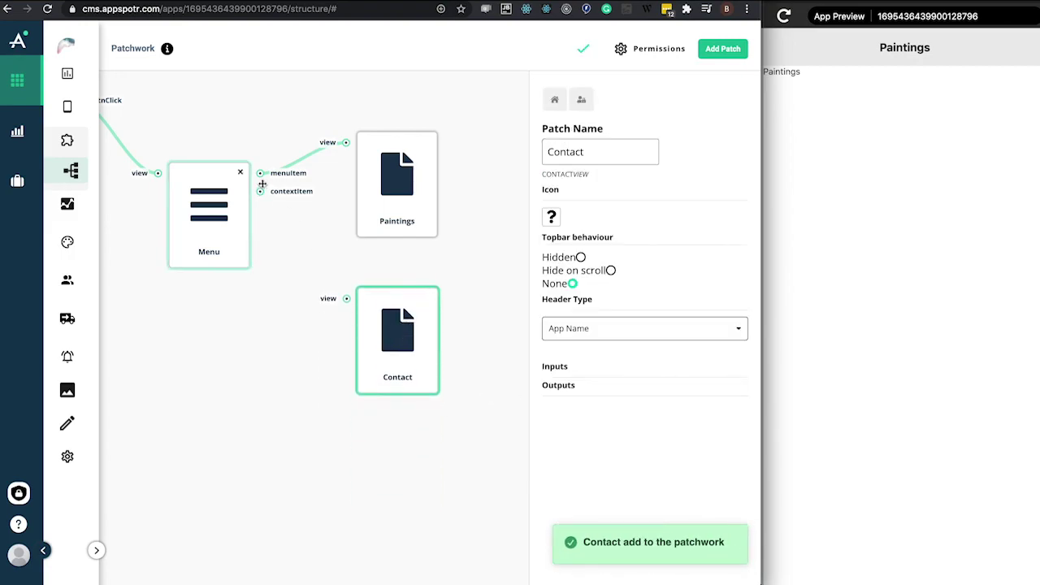
left_click_drag(261, 175, 346, 301)
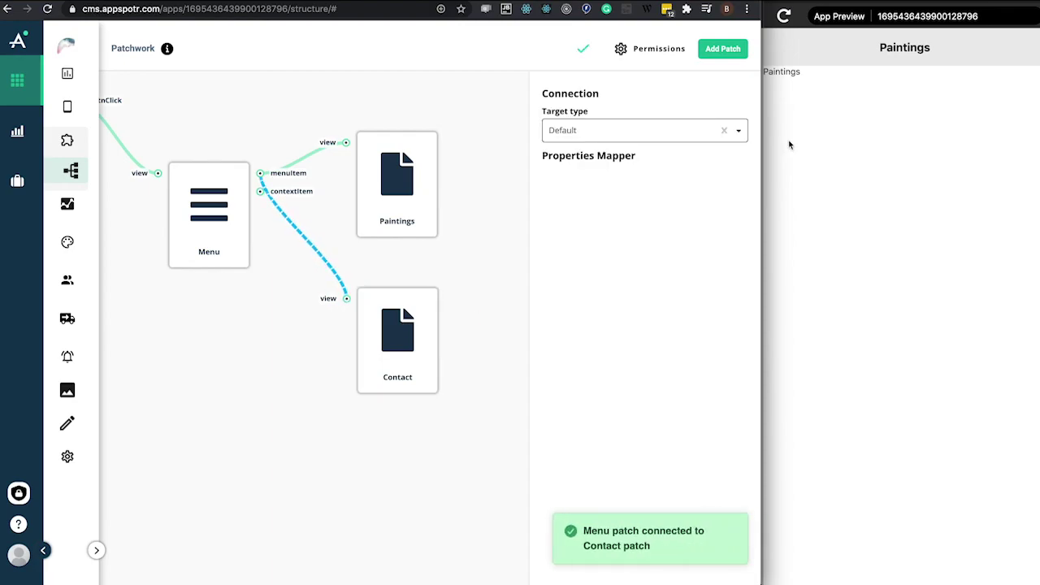
- Reload the app preview, enter the app from the welcome view and test the side menu
left_click(783, 17)
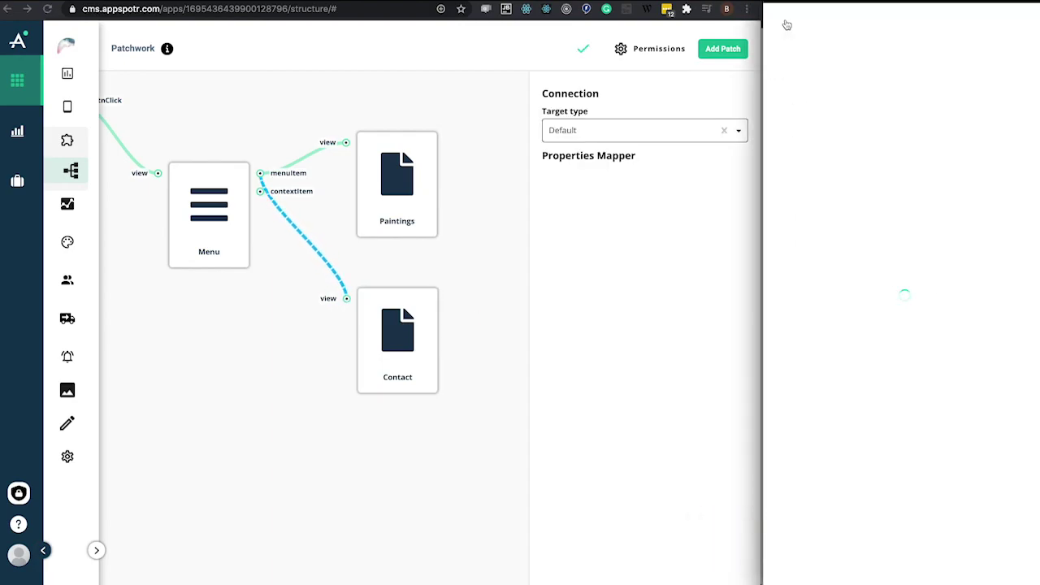
left_click(784, 18)
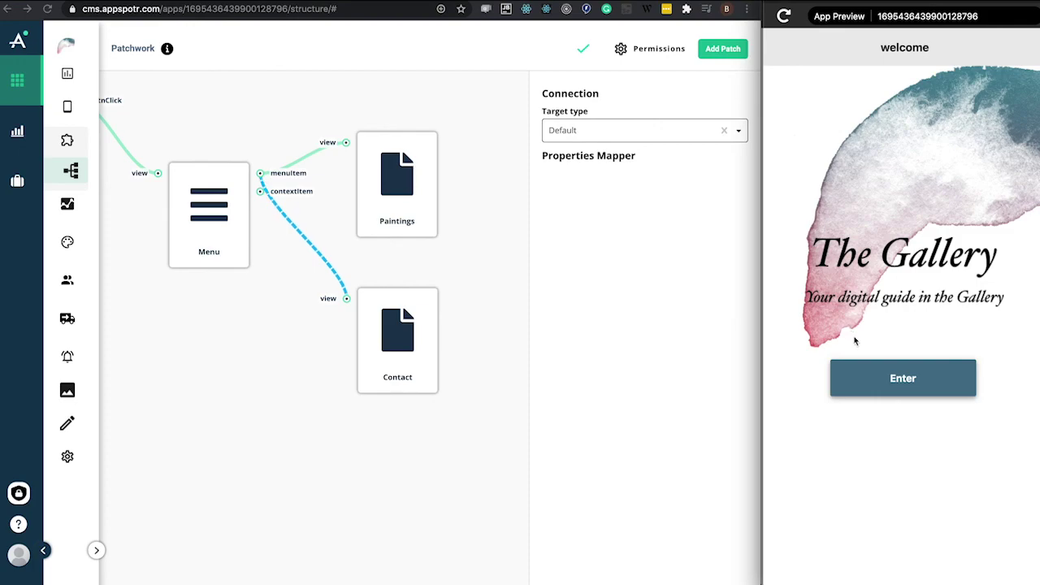
left_click(850, 374)
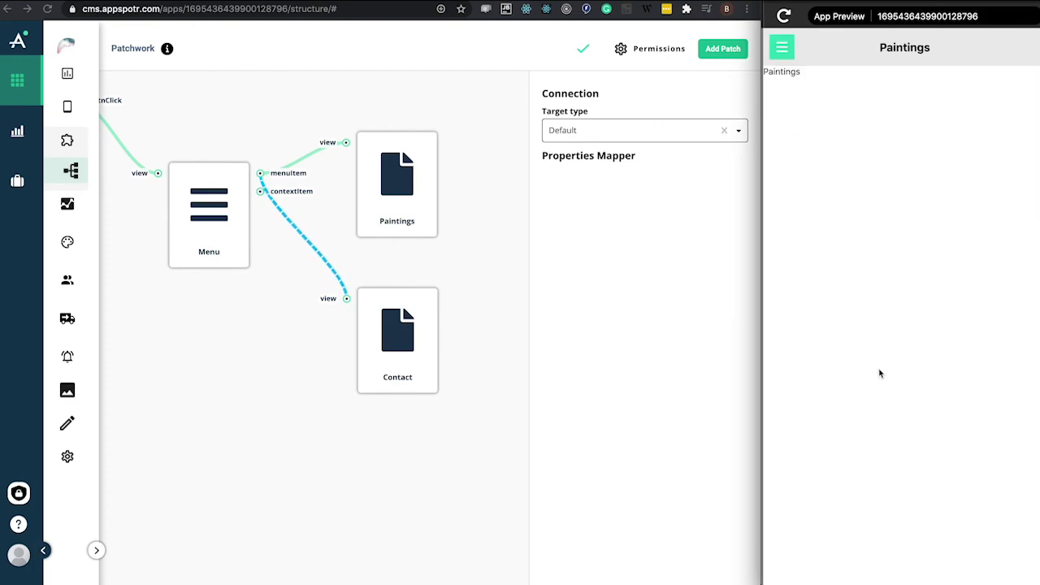
left_click(772, 53)
- Review the Menu patch's properties and the order of Paintings and Contact in its Main Menu outputs
left_click(211, 206)
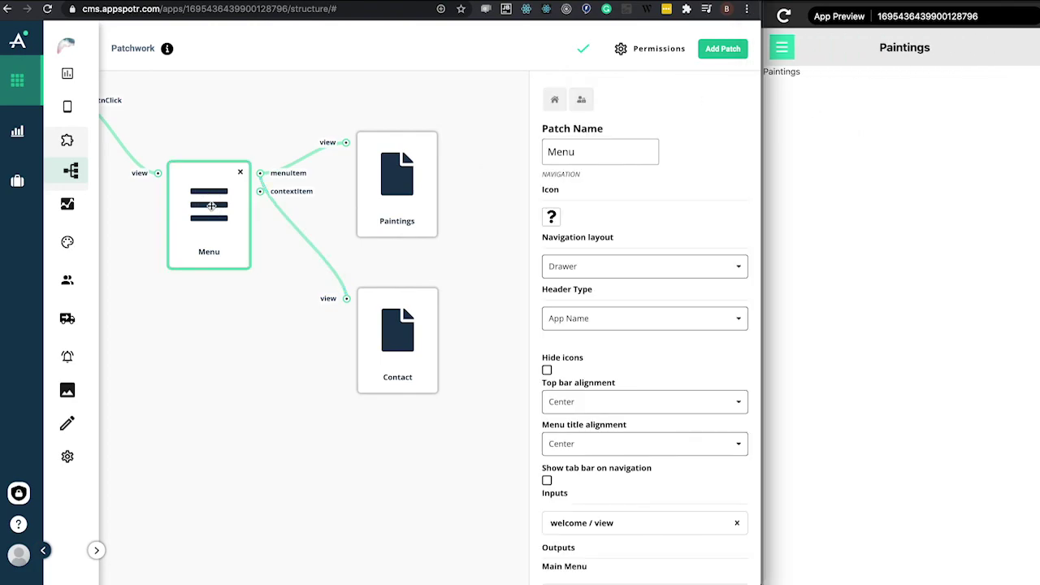
scroll(622, 430, "down", 5)
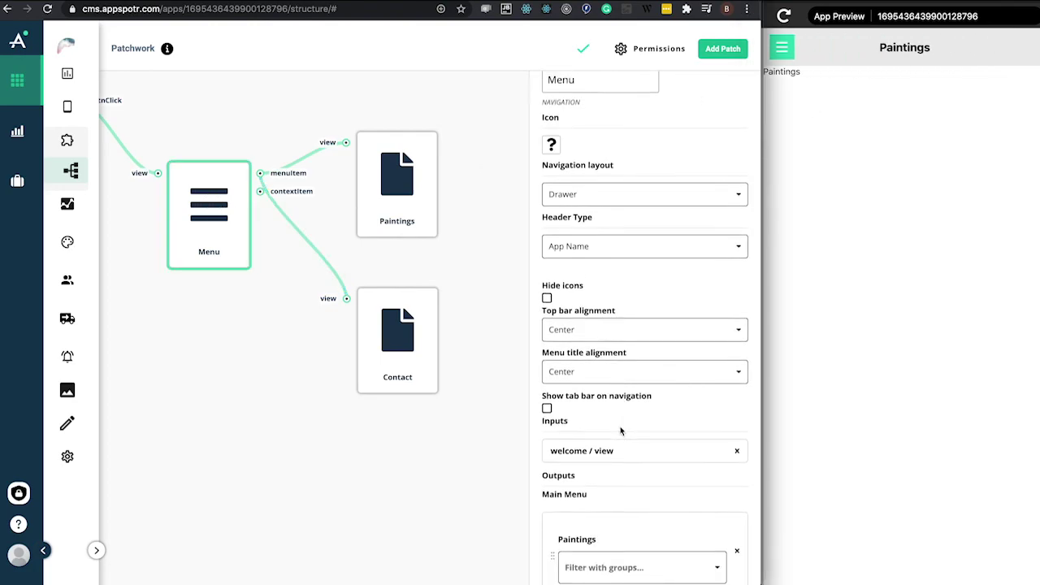
left_click_drag(556, 519, 548, 466)
left_click_drag(555, 520, 552, 439)
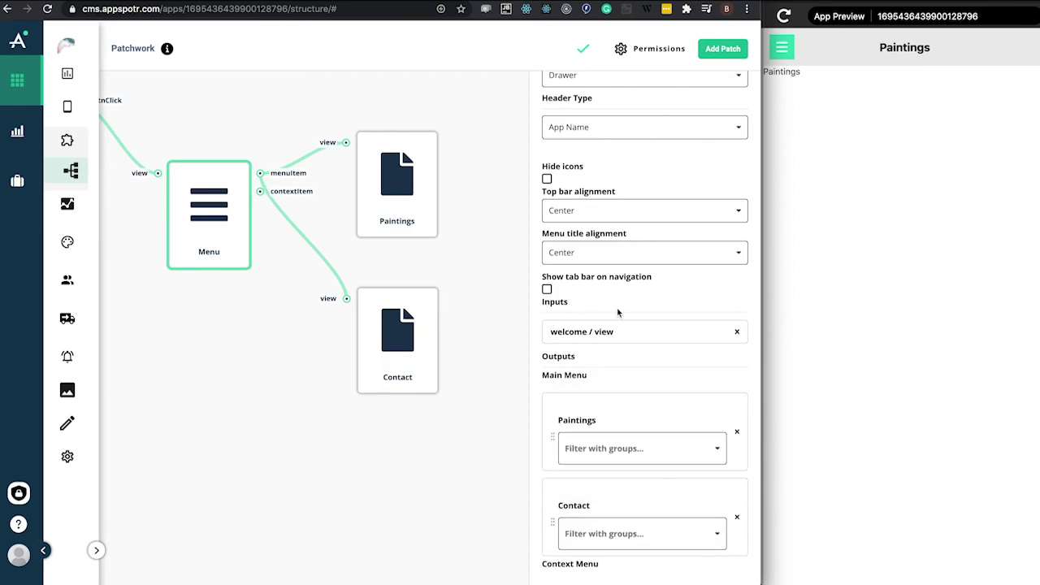
scroll(617, 313, "up", 1)
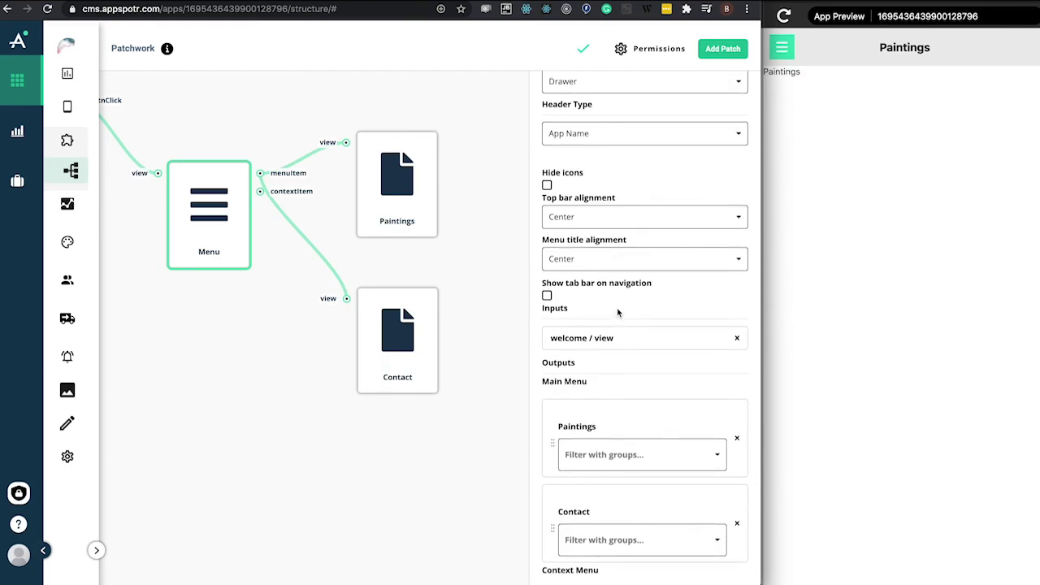
scroll(618, 313, "up", 5)
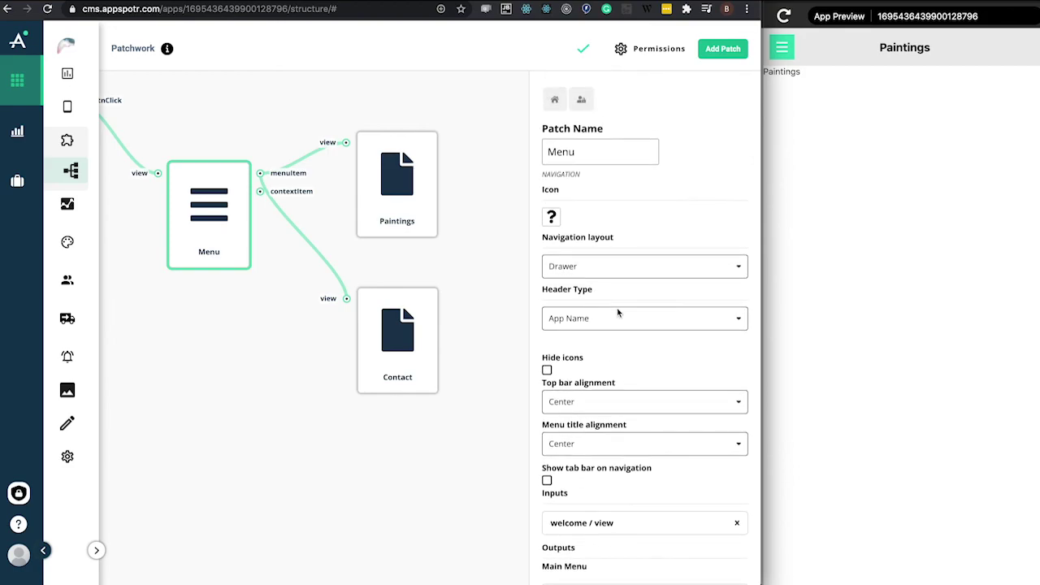
- Choose Drawer as the Menu patch's navigation layout
left_click(611, 266)
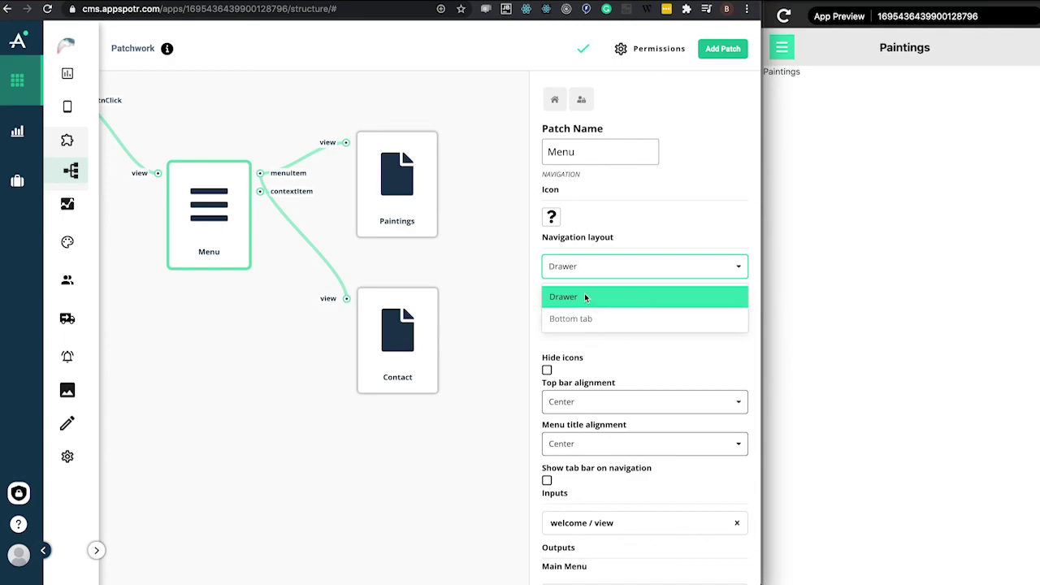
left_click(585, 294)
left_click(828, 120)
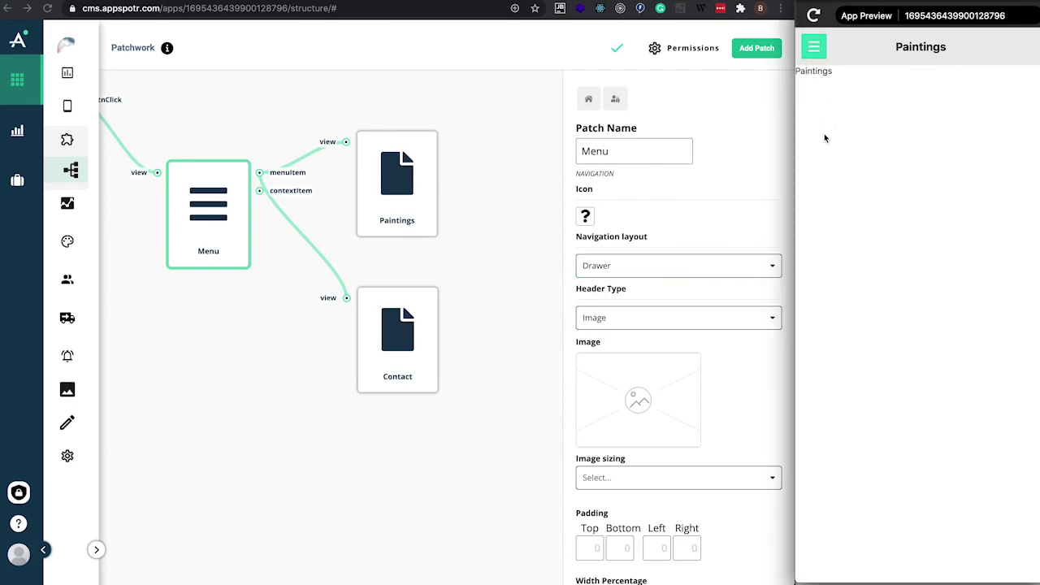
- Compare the side menu in the finished The Gallery preview with the one in the New Gallery preview
key("ctrl+Up")
left_click(781, 231)
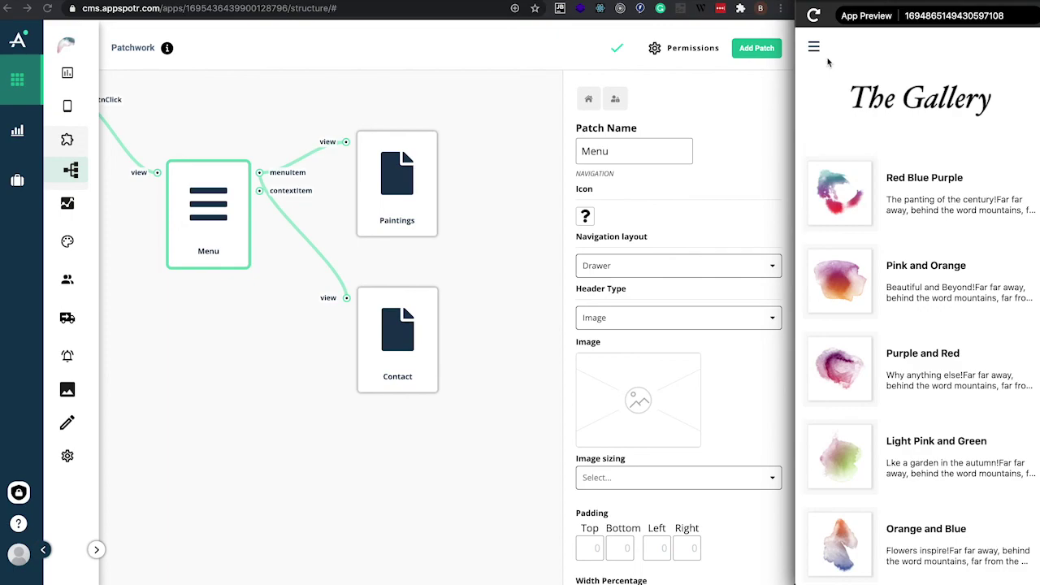
left_click(815, 49)
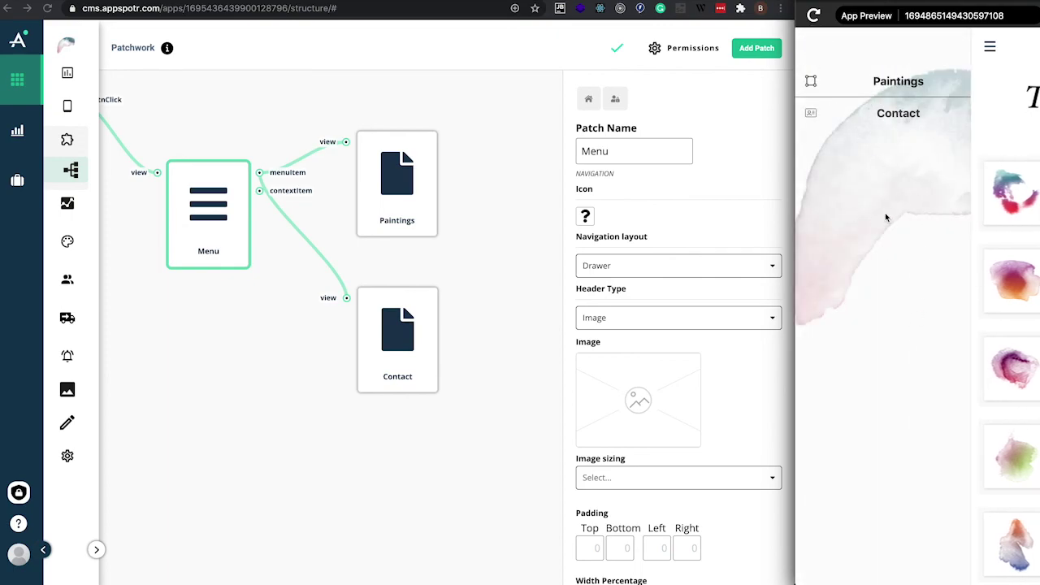
left_click(987, 50)
key("ctrl+Up")
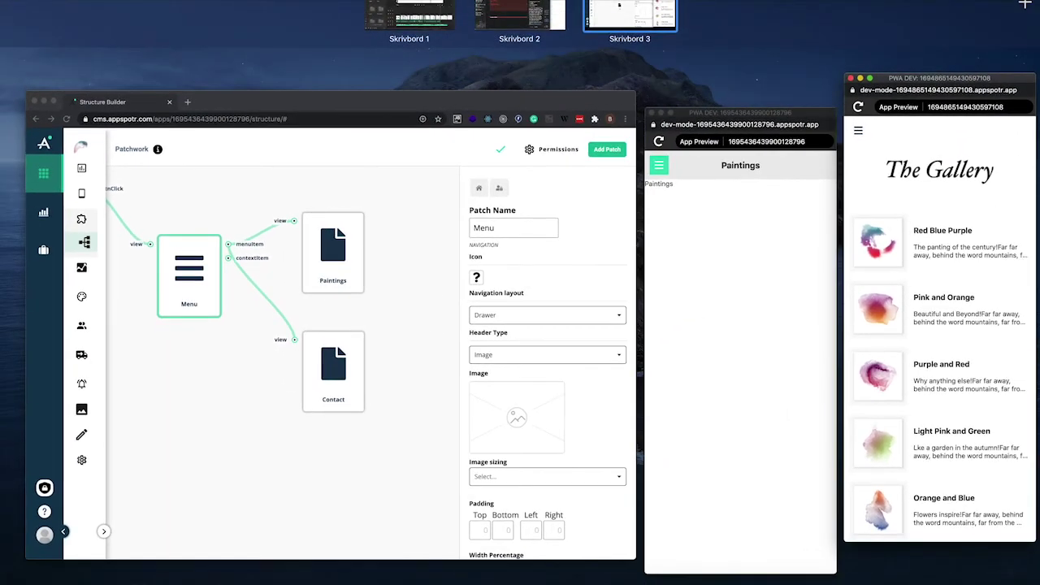
left_click(792, 215)
left_click(817, 48)
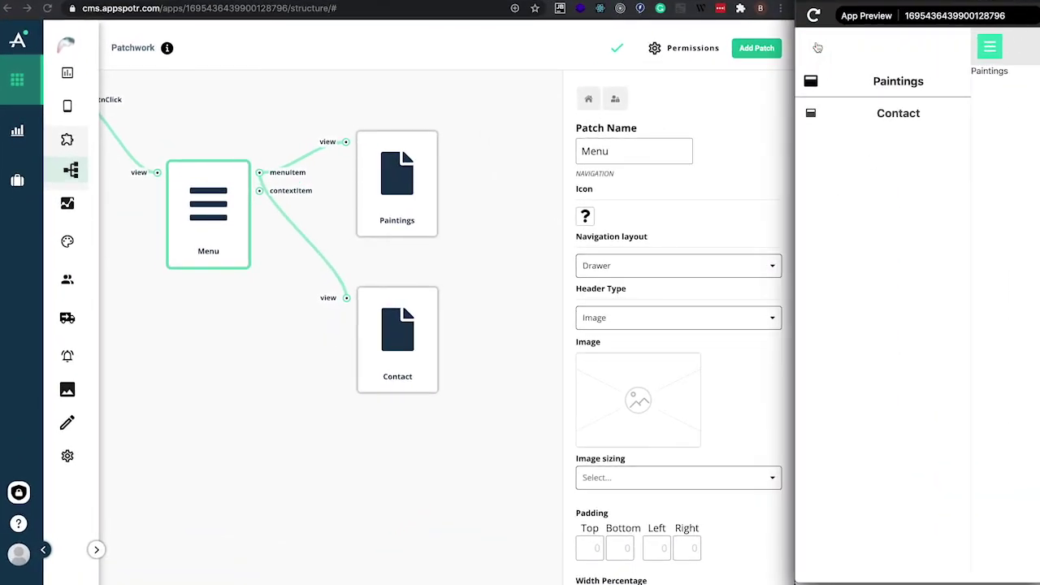
left_click(991, 51)
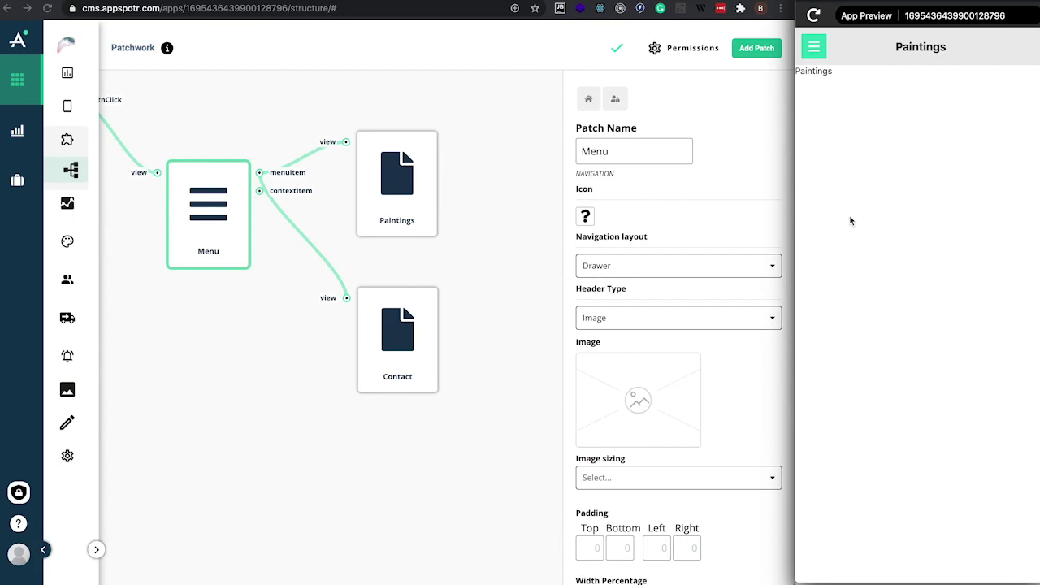
- Create a new style named gallery in the app's design styles
left_click(95, 551)
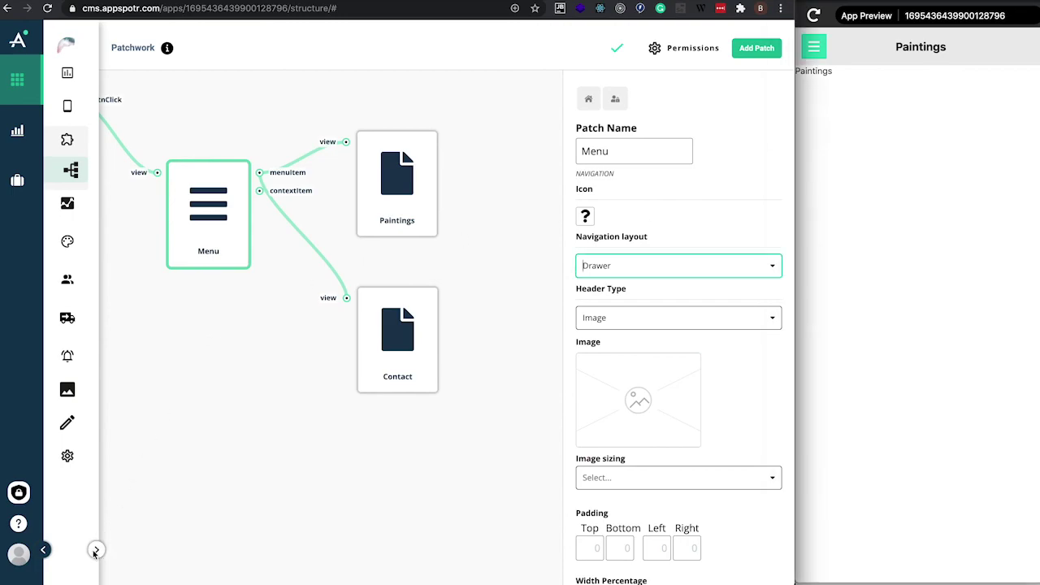
left_click(95, 551)
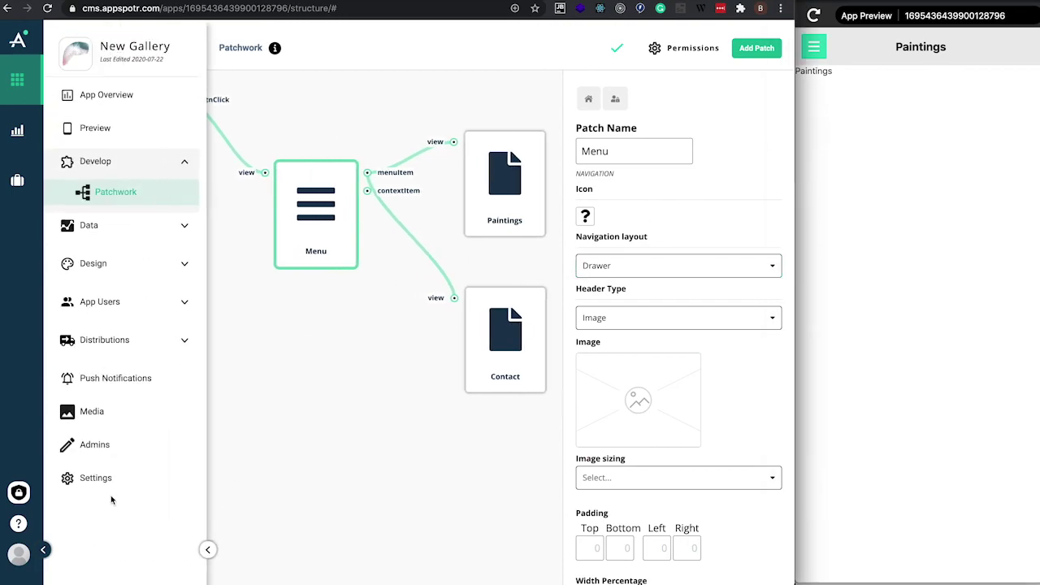
left_click(96, 262)
left_click(102, 296)
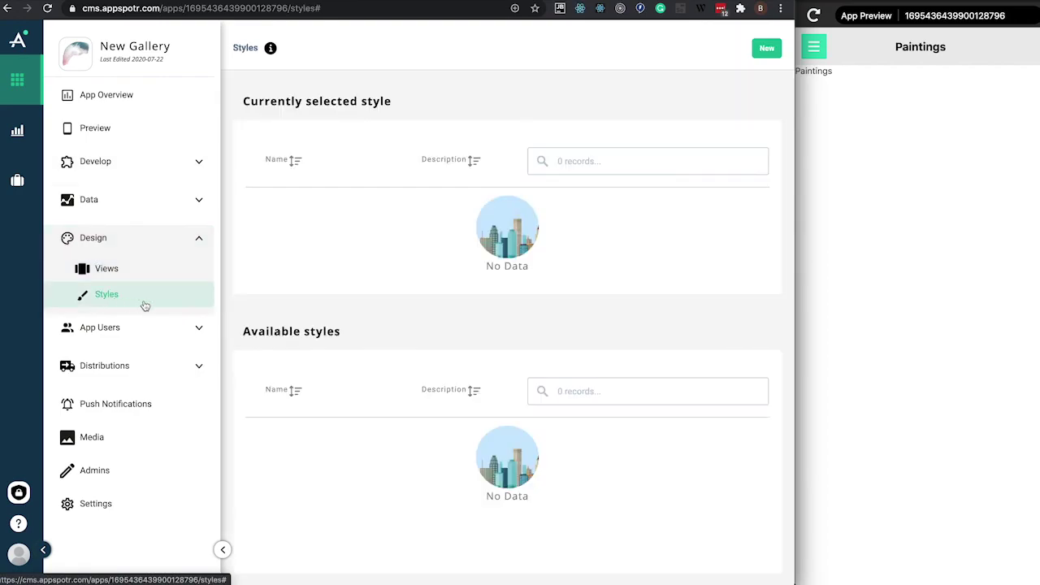
left_click(223, 549)
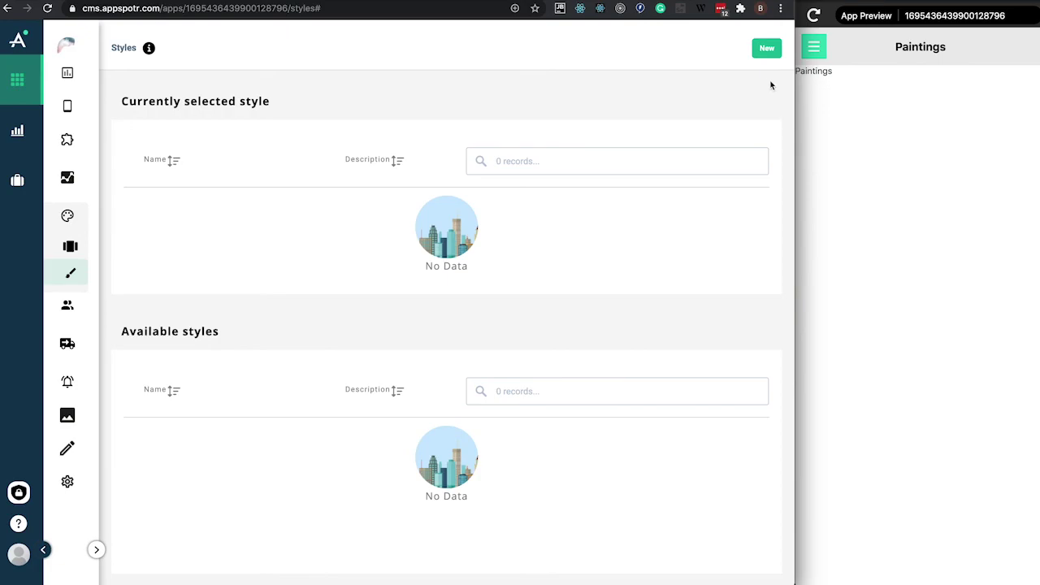
left_click(765, 49)
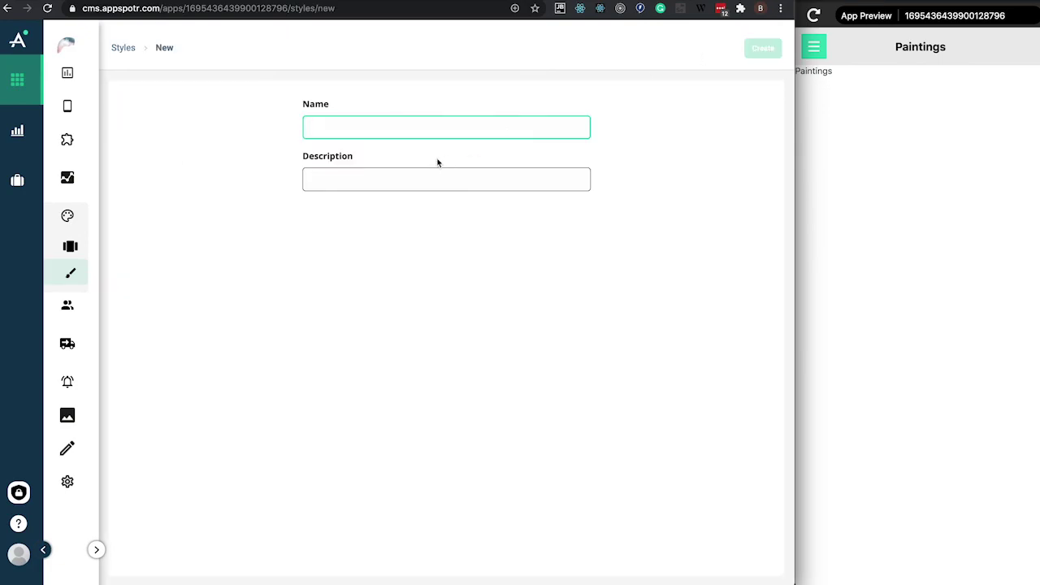
type("gallery")
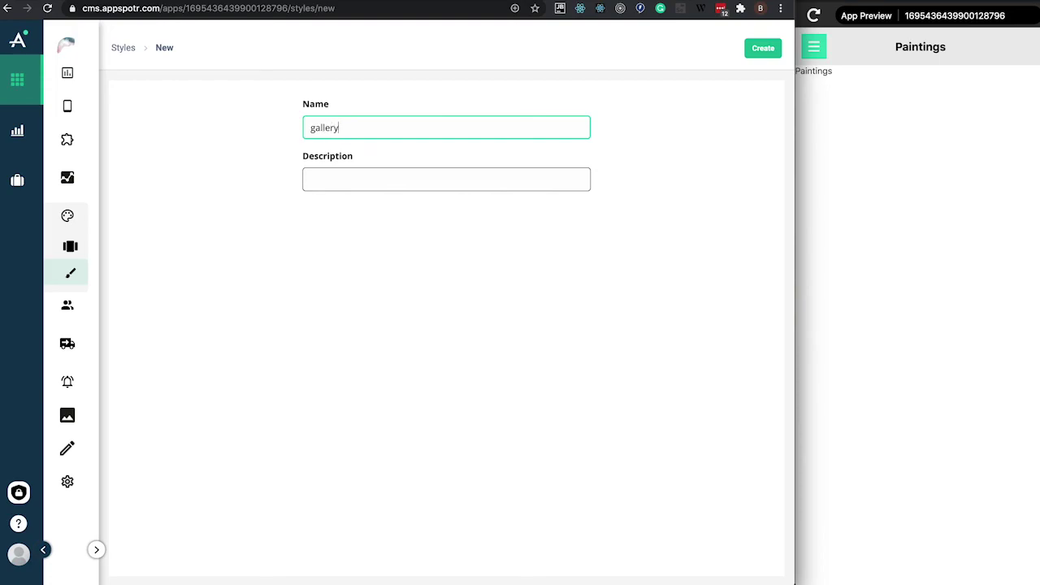
left_click(772, 47)
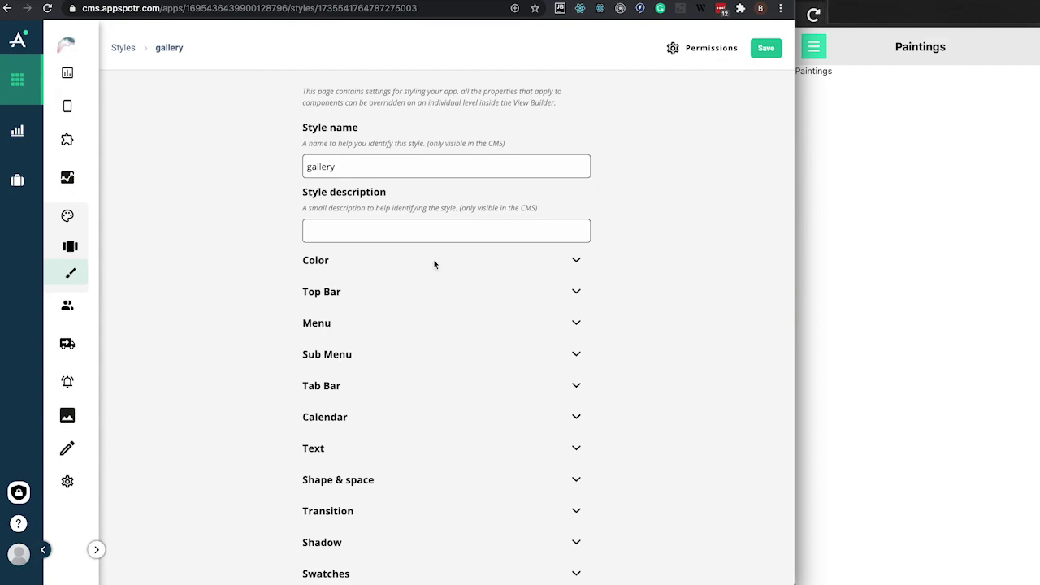
- Examine the Color, Top Bar and Menu settings of the gallery style
scroll(423, 258, "down", 1)
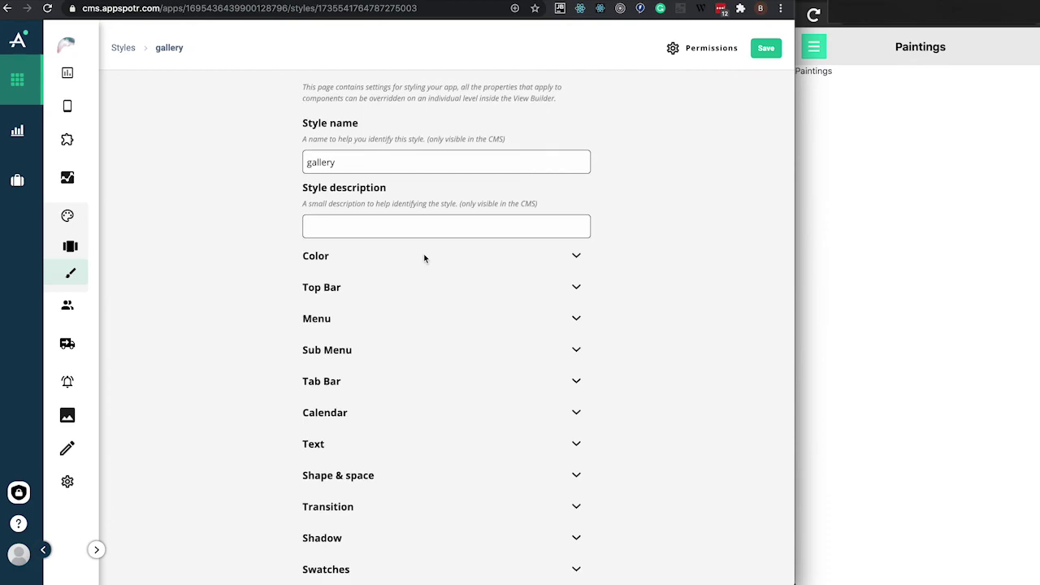
left_click(316, 258)
scroll(313, 268, "down", 6)
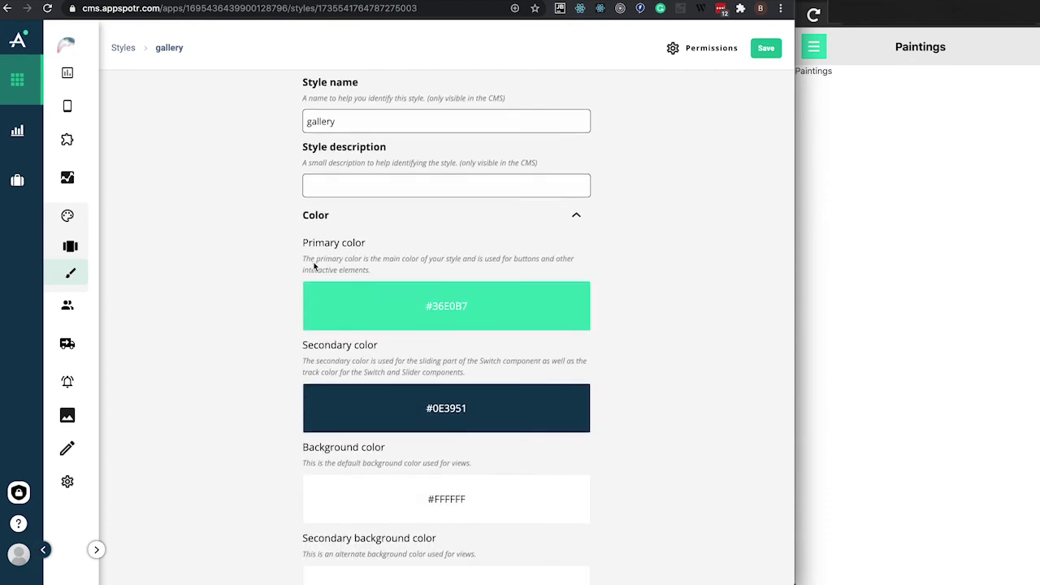
left_click(314, 288)
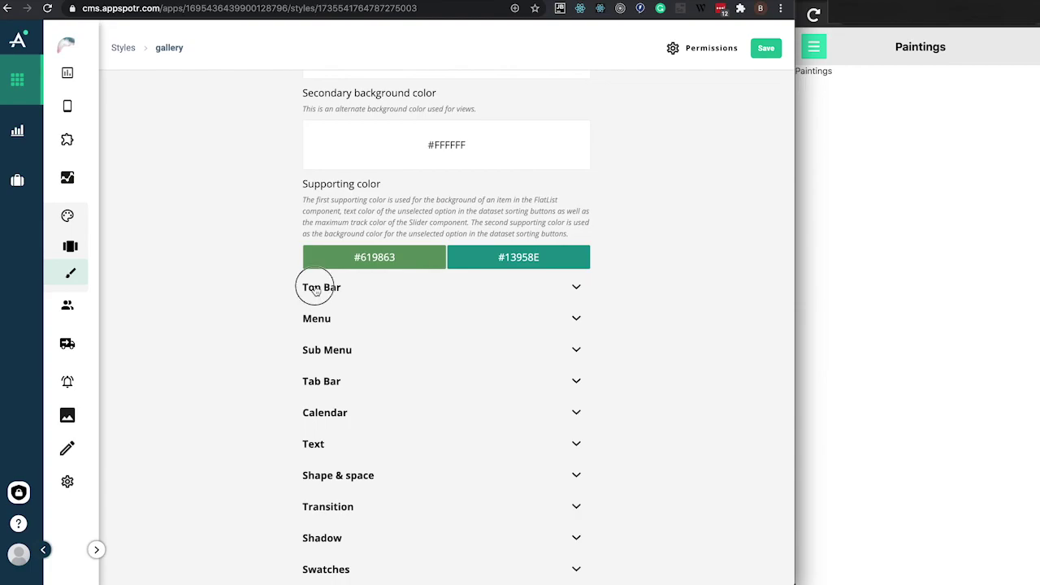
scroll(316, 290, "down", 12)
scroll(315, 290, "down", 15)
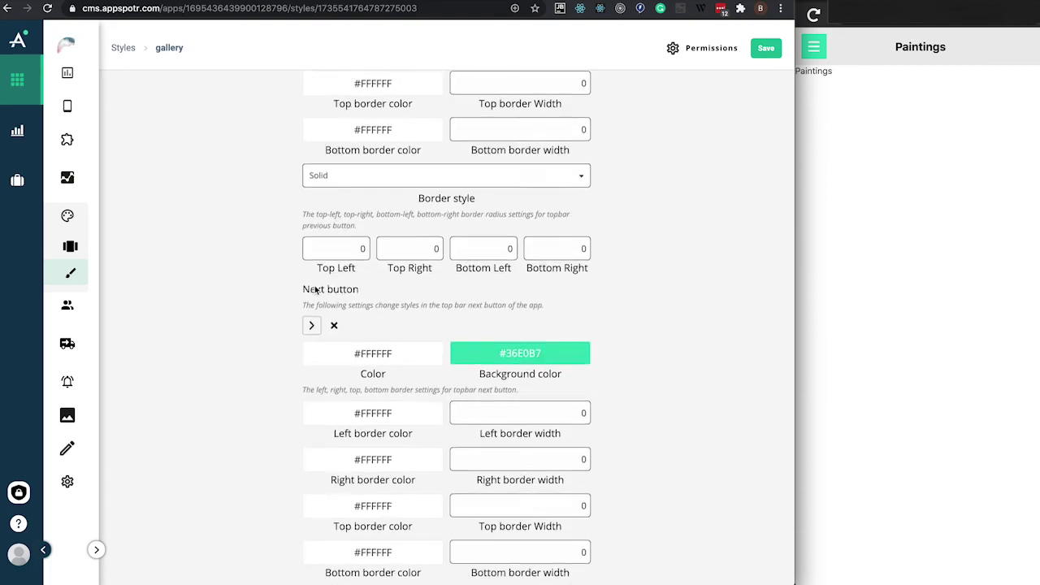
scroll(315, 291, "down", 6)
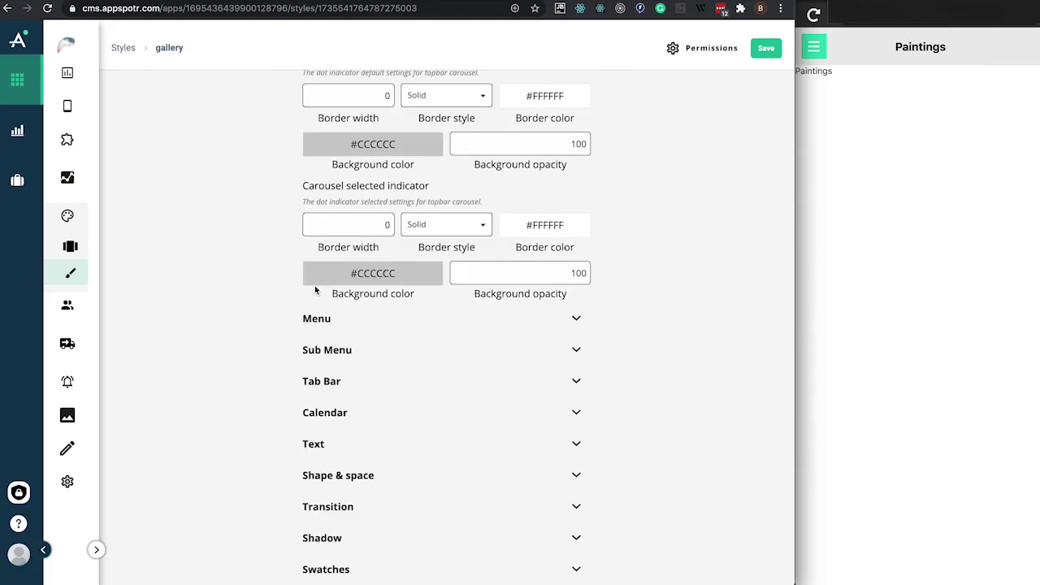
left_click(316, 318)
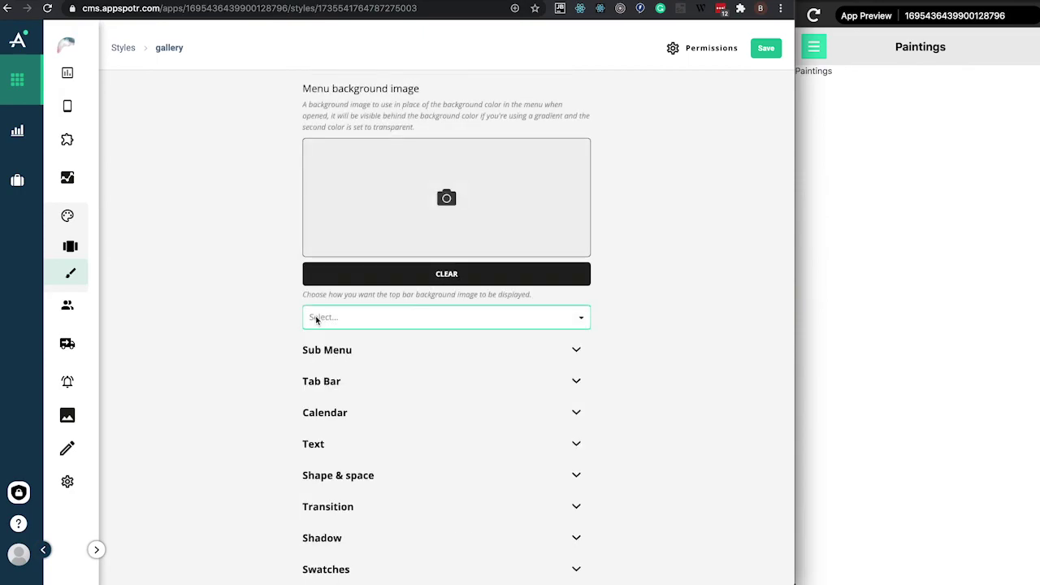
- Review the gallery style's Menu and Sub Menu settings, collapse both sections and save the style
scroll(315, 319, "up", 6)
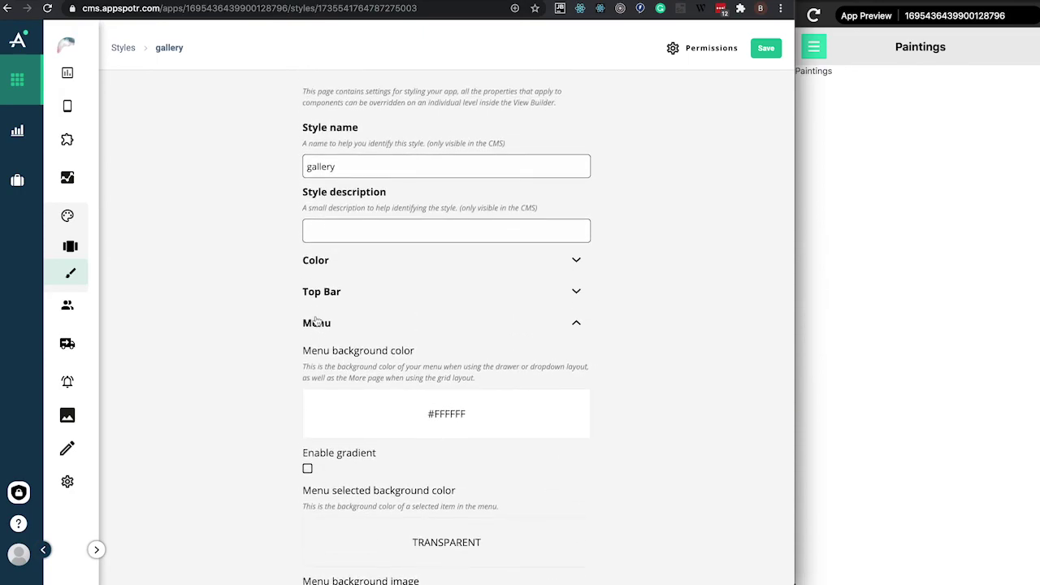
scroll(317, 322, "down", 5)
scroll(316, 322, "up", 2)
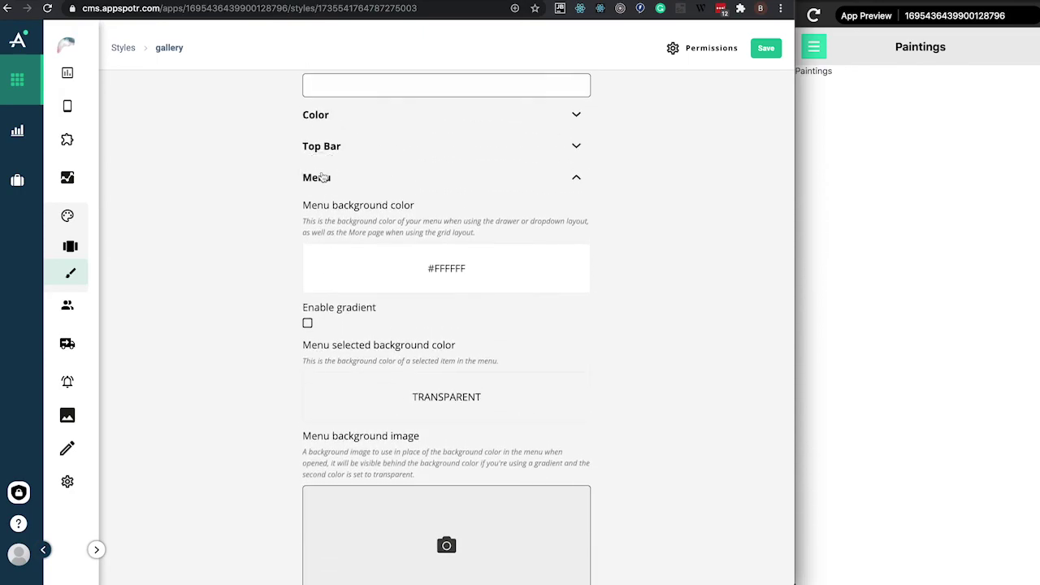
left_click(322, 177)
left_click(317, 349)
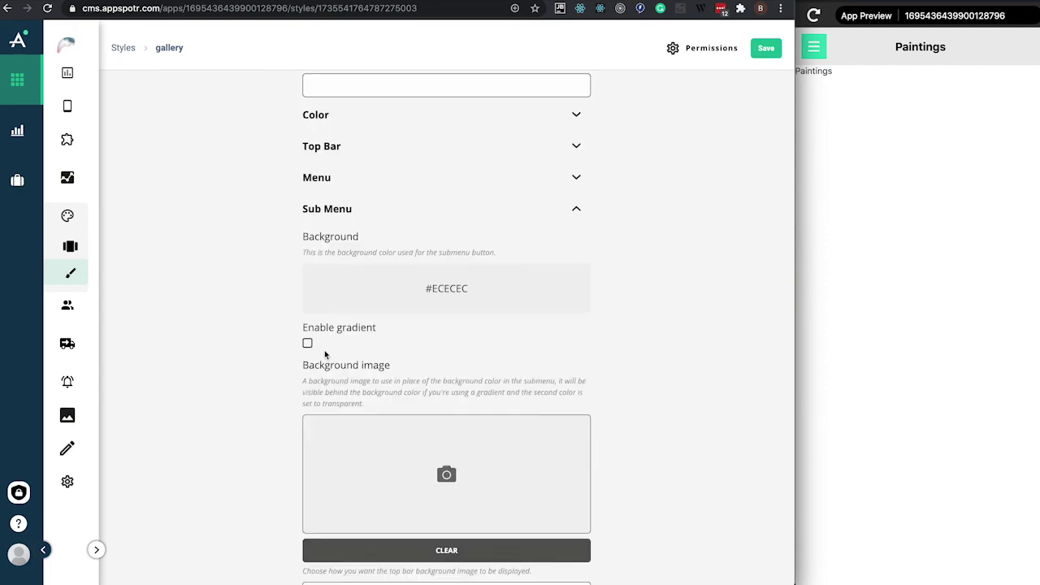
left_click(329, 209)
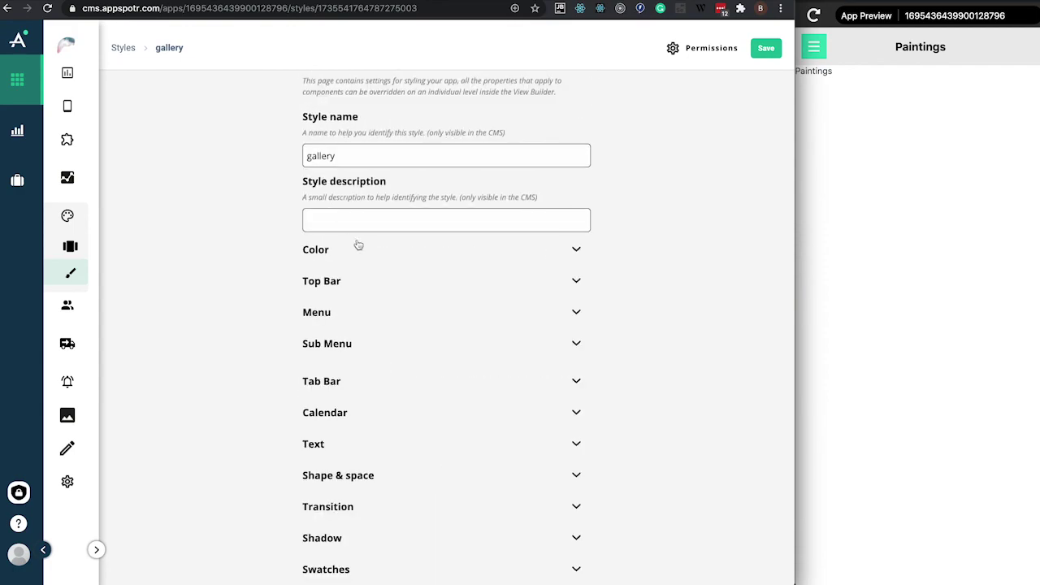
left_click(763, 52)
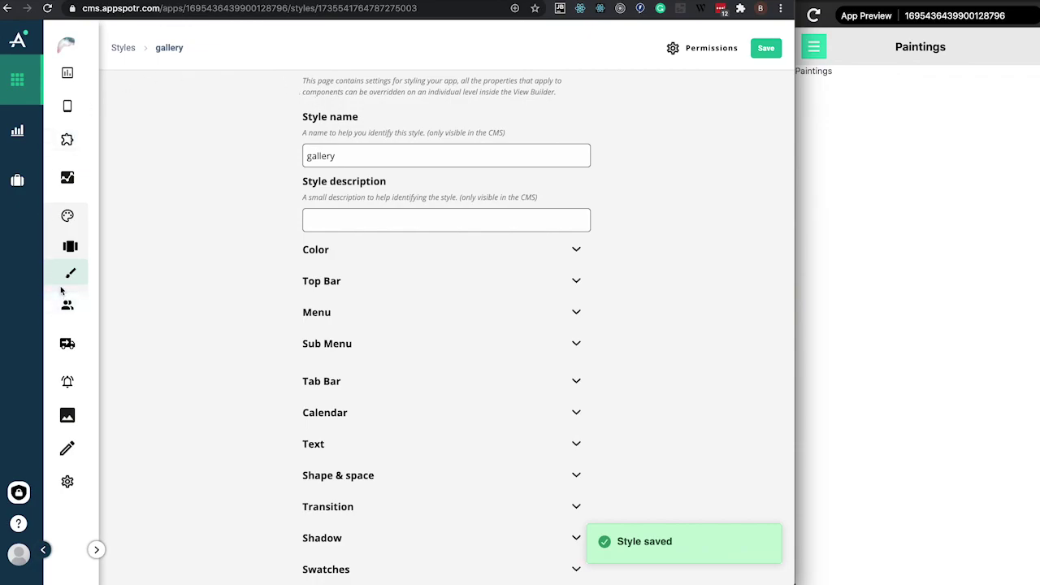
- Duplicate The Gallery app's style of the same name into the New Gallery app, naming it The Gallery Copy
left_click(18, 78)
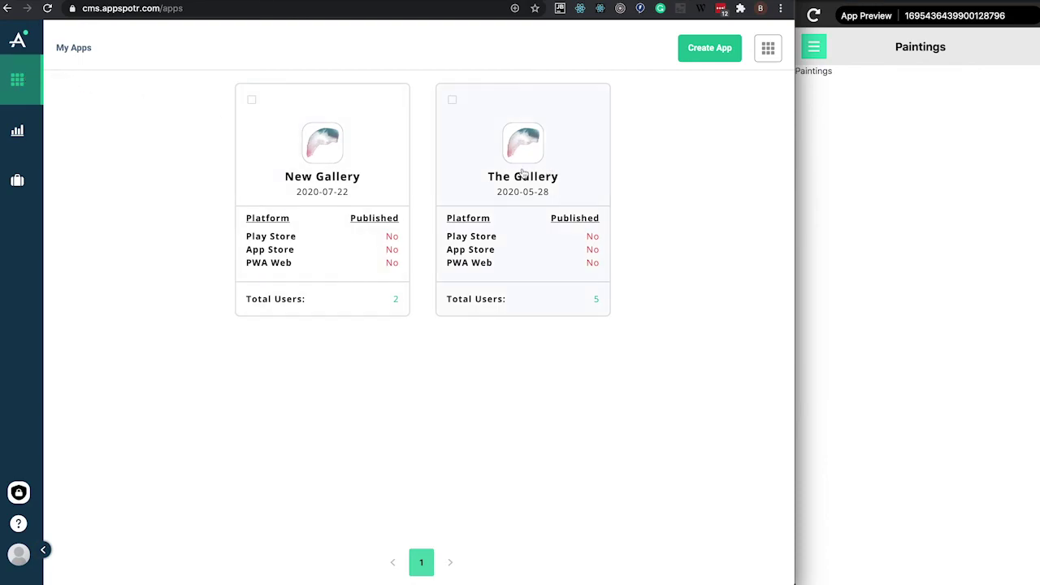
left_click(523, 172)
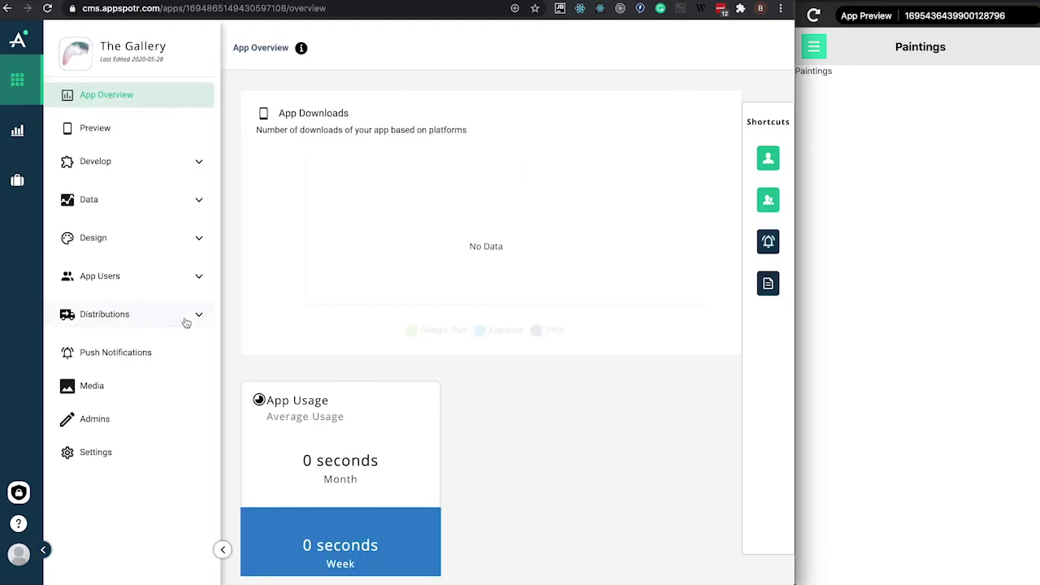
left_click(110, 243)
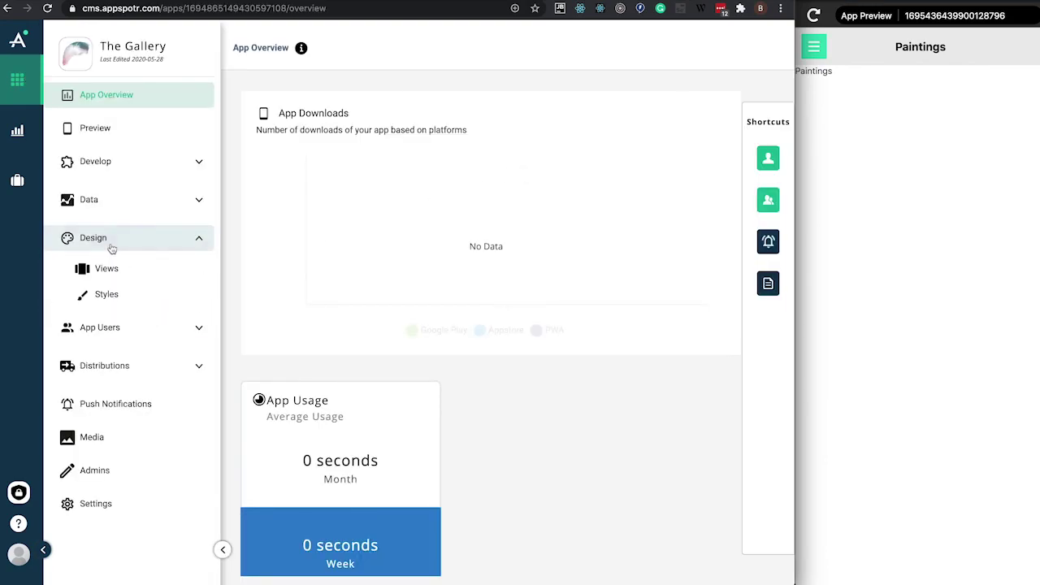
left_click(105, 300)
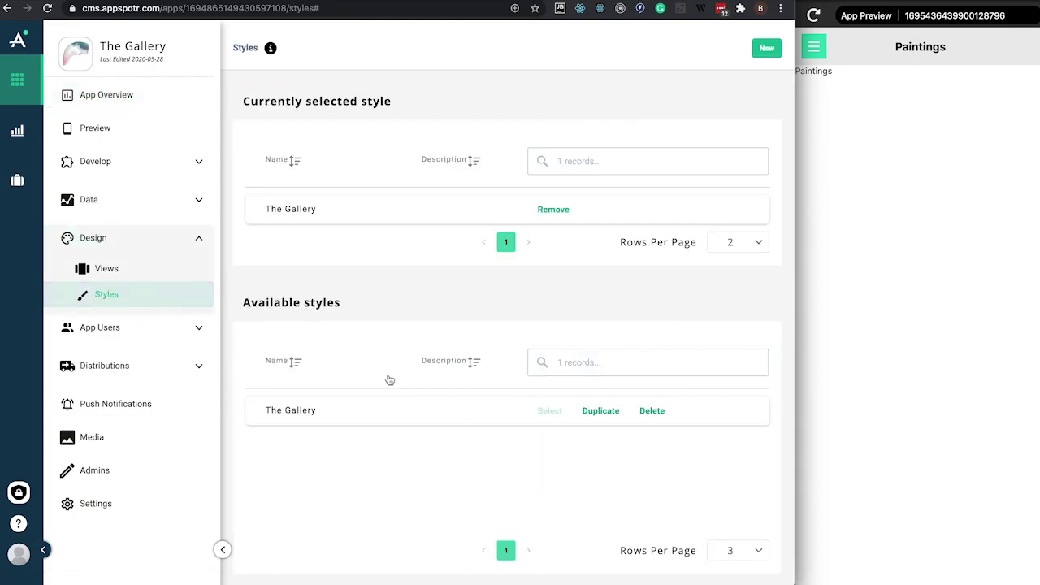
left_click(602, 412)
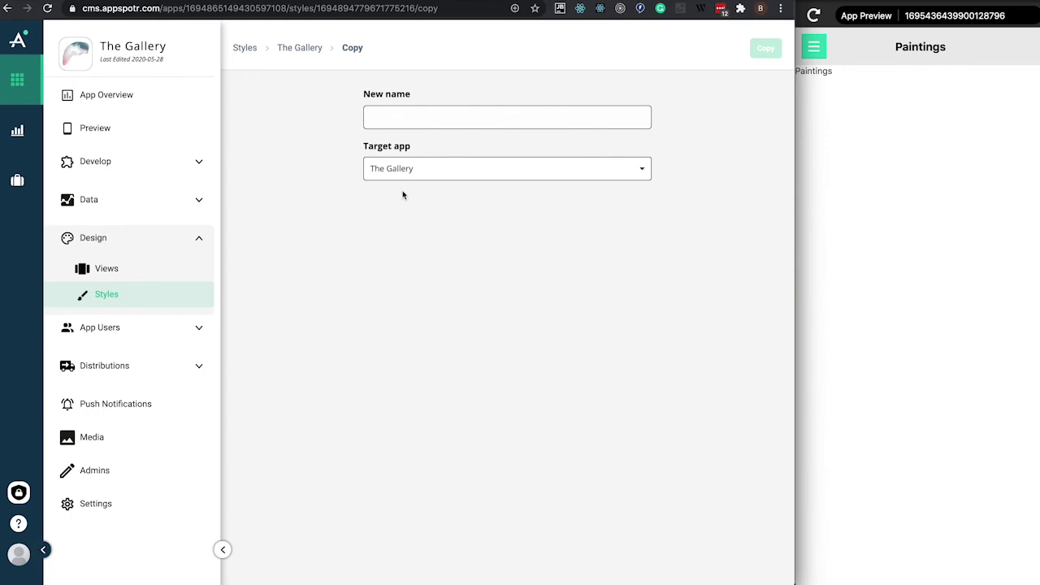
left_click(392, 169)
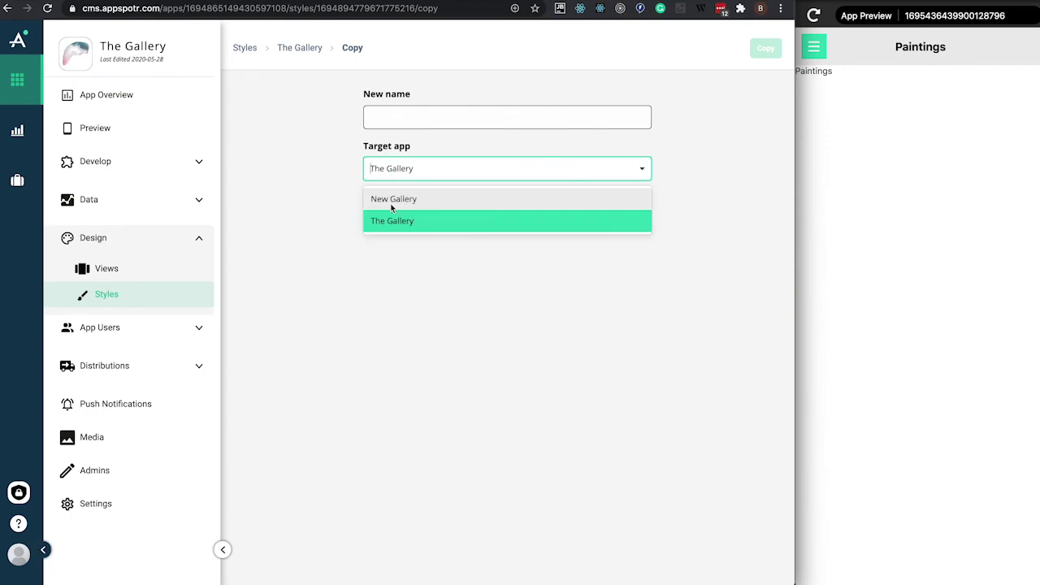
left_click(391, 208)
left_click(383, 120)
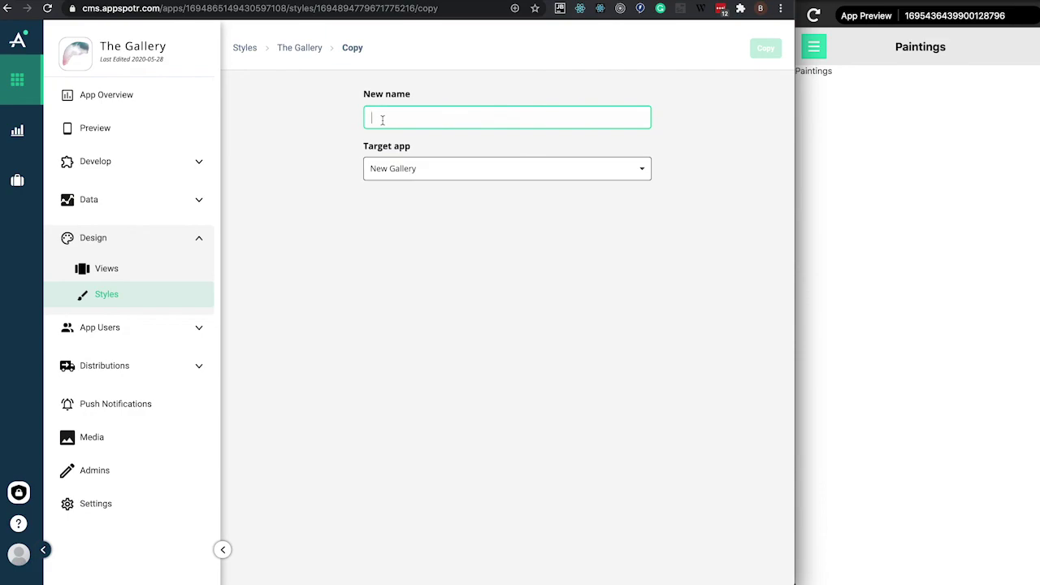
type("The Gallery C")
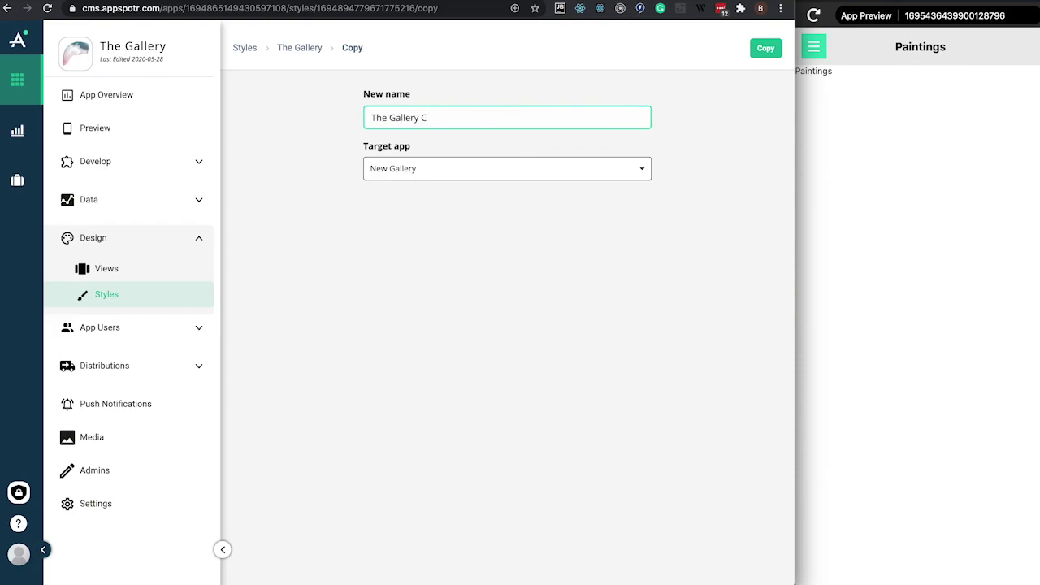
left_click(757, 52)
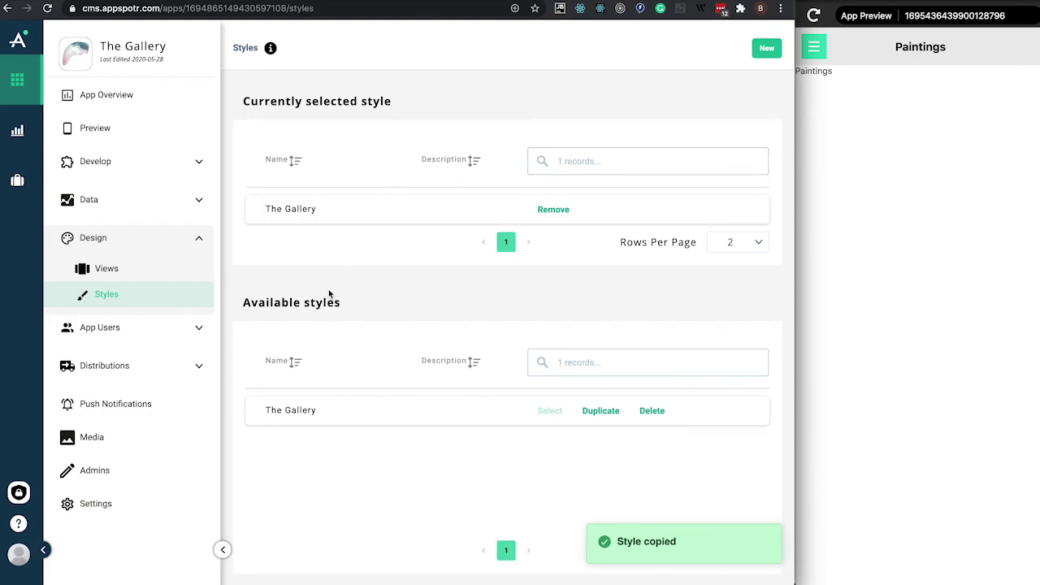
- Select The Gallery Copy as the active style in the New Gallery app's design styles
left_click(17, 84)
left_click(299, 151)
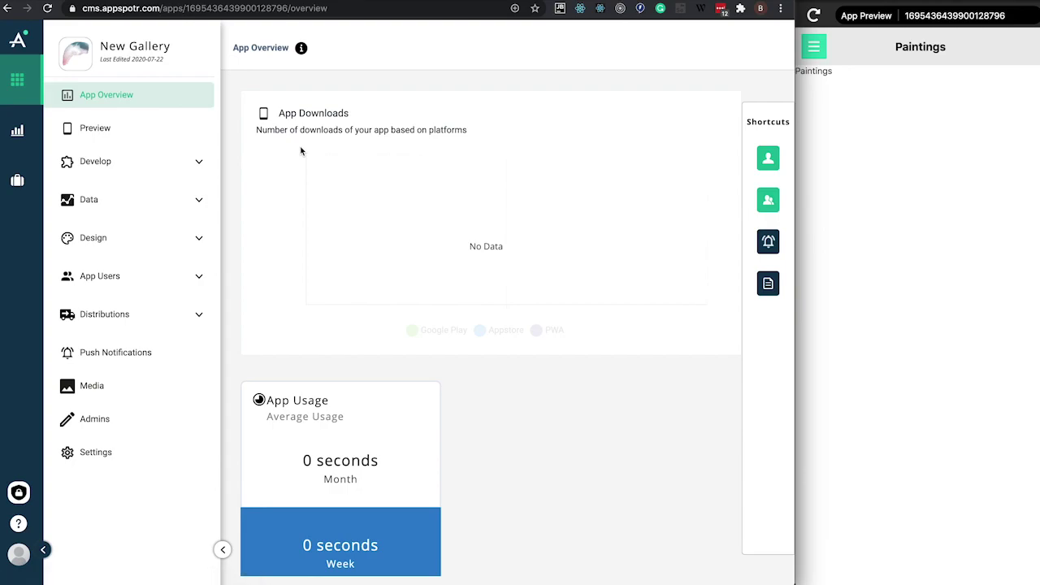
left_click(130, 242)
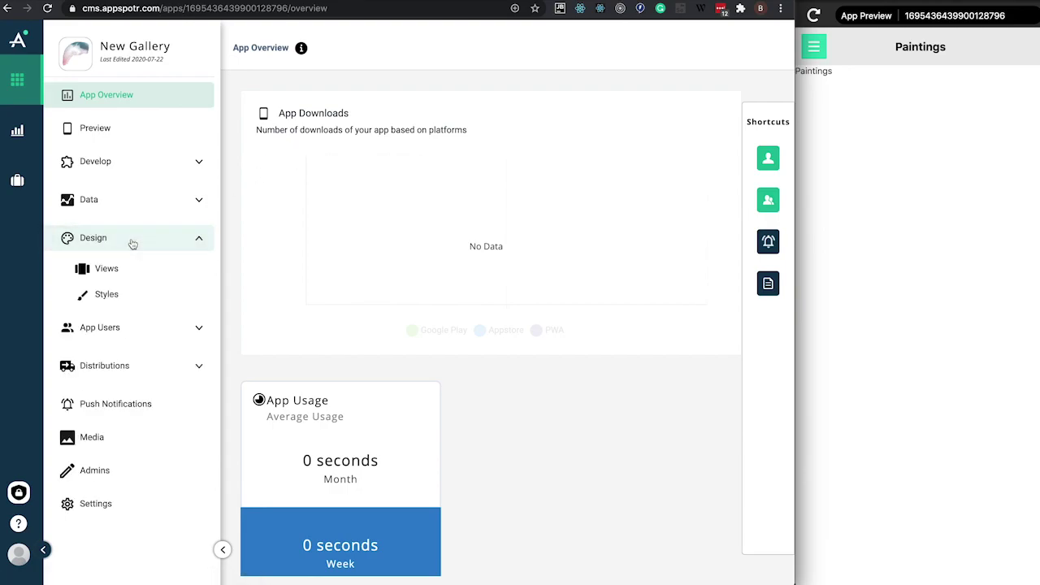
left_click(122, 295)
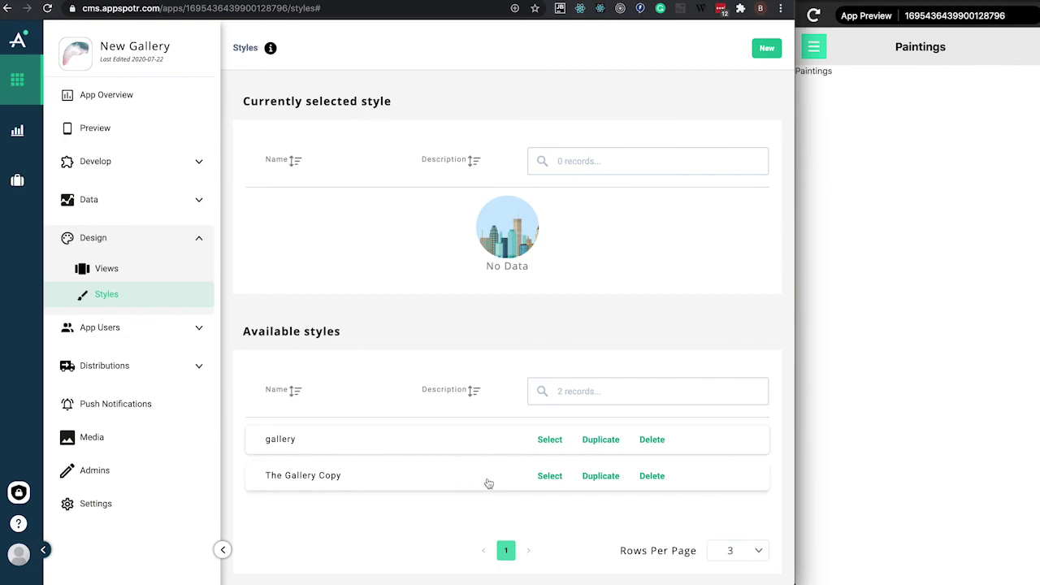
left_click(549, 478)
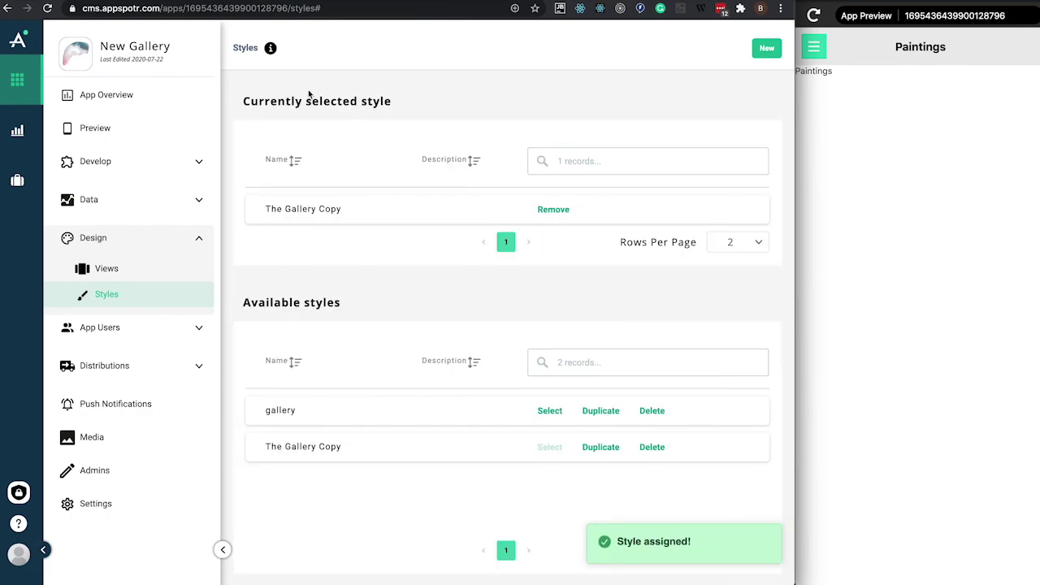
- Reload the New Gallery preview, enter the app and compare its side menu with the one in The Gallery preview
left_click(813, 16)
left_click(812, 16)
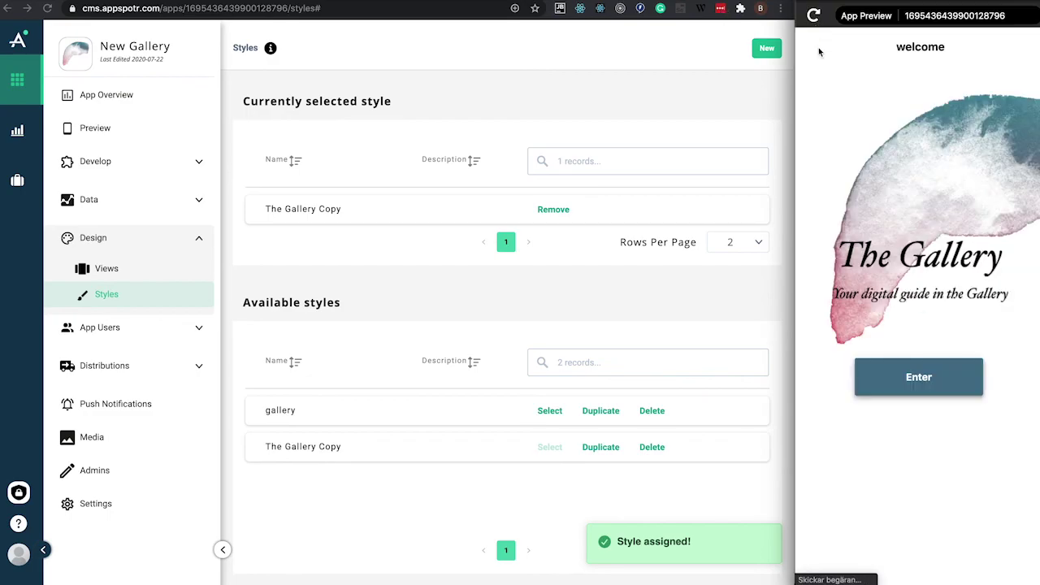
left_click(901, 374)
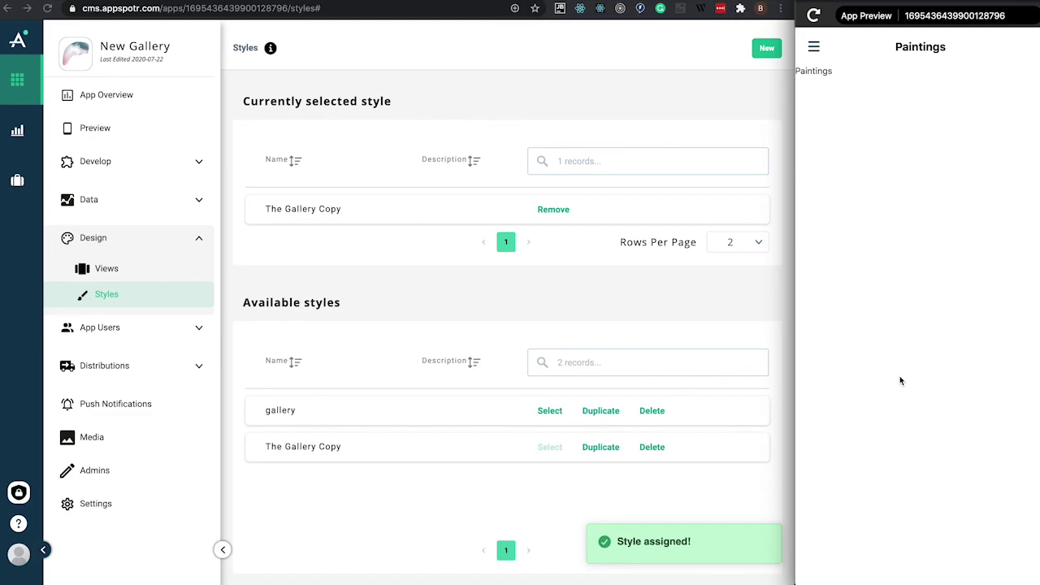
left_click(811, 50)
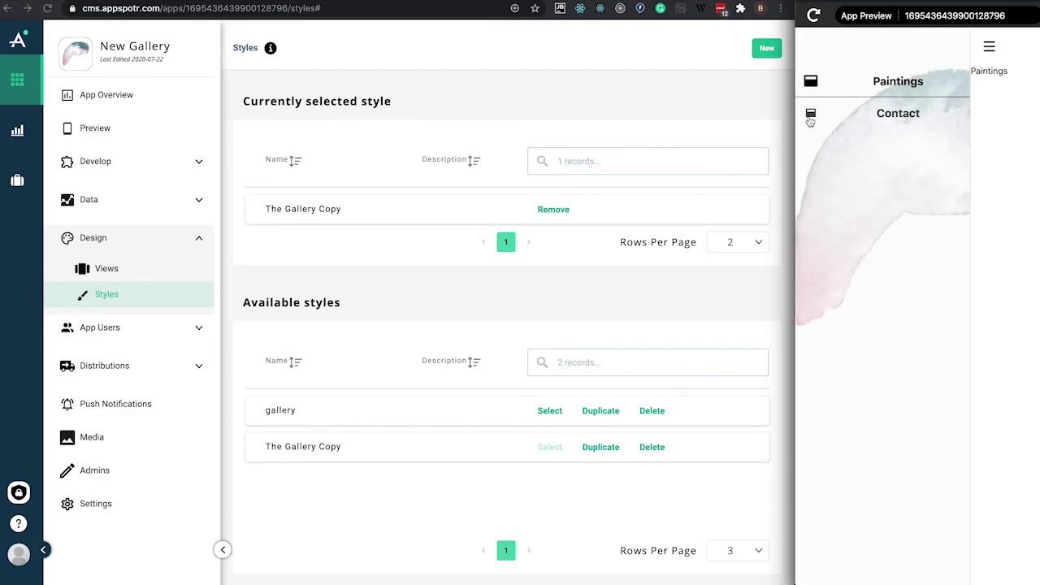
key("ctrl+Up")
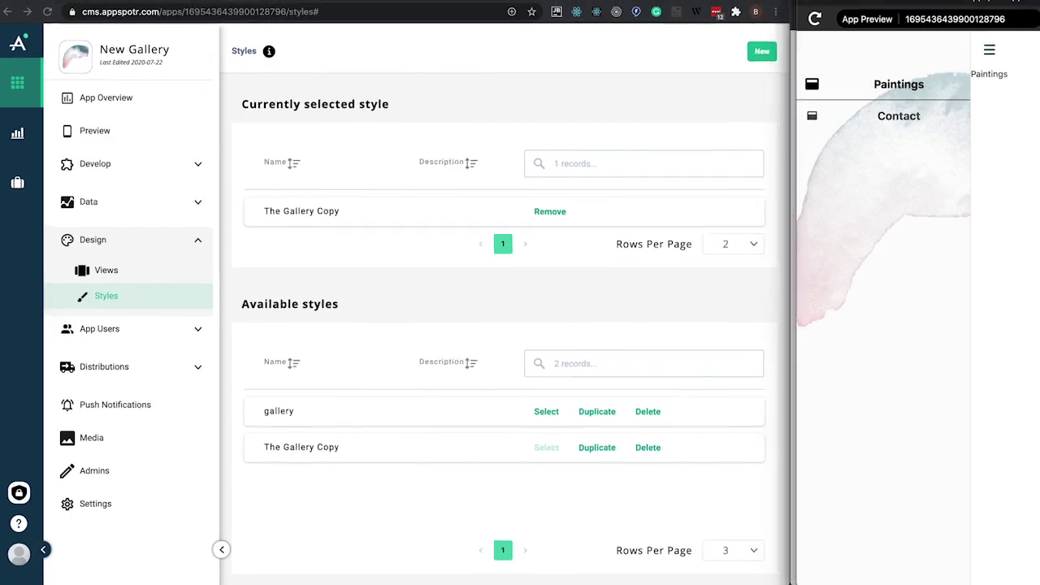
left_click(696, 317)
left_click(813, 47)
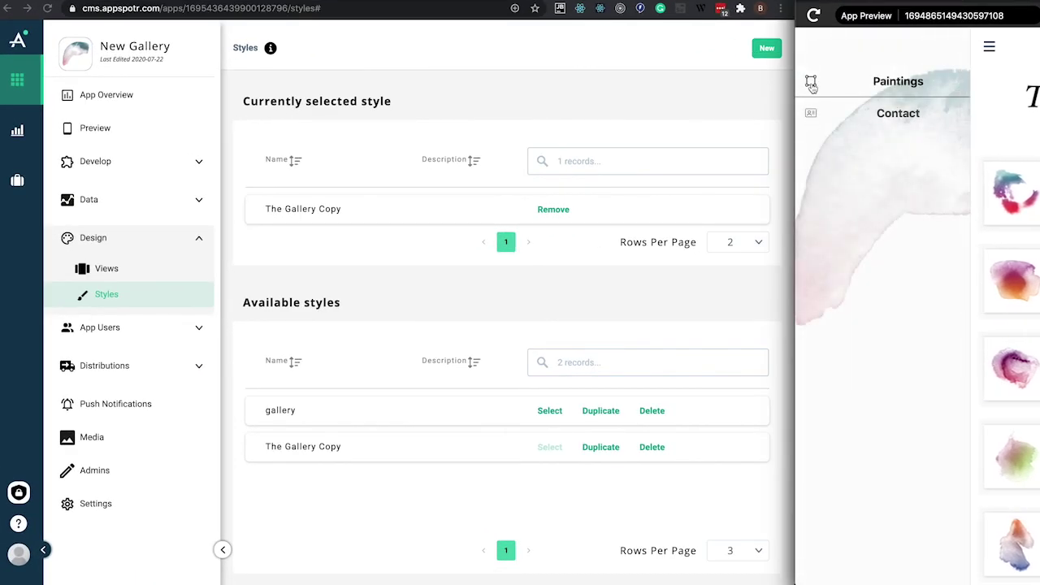
- In New Gallery's patchwork, search the icons for "draw" and give the Paintings patch the square with corner nodes
left_click(95, 134)
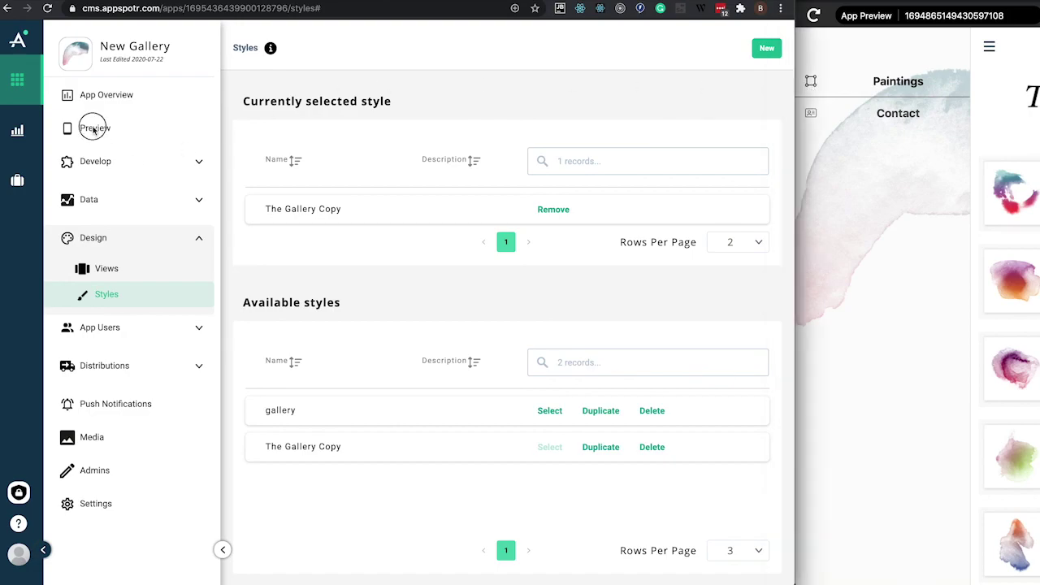
left_click(106, 167)
left_click(113, 195)
left_click(514, 211)
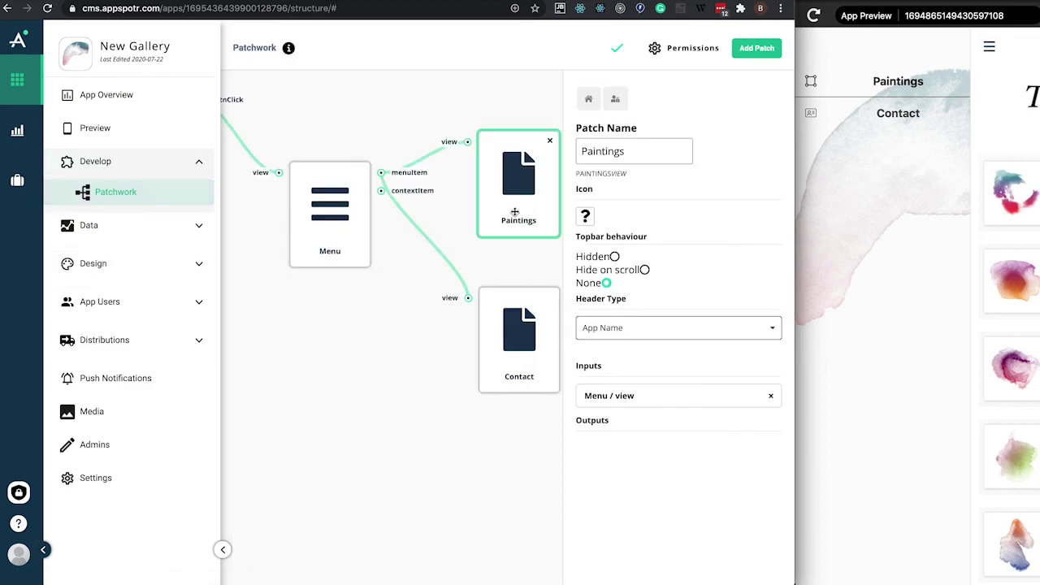
left_click(587, 217)
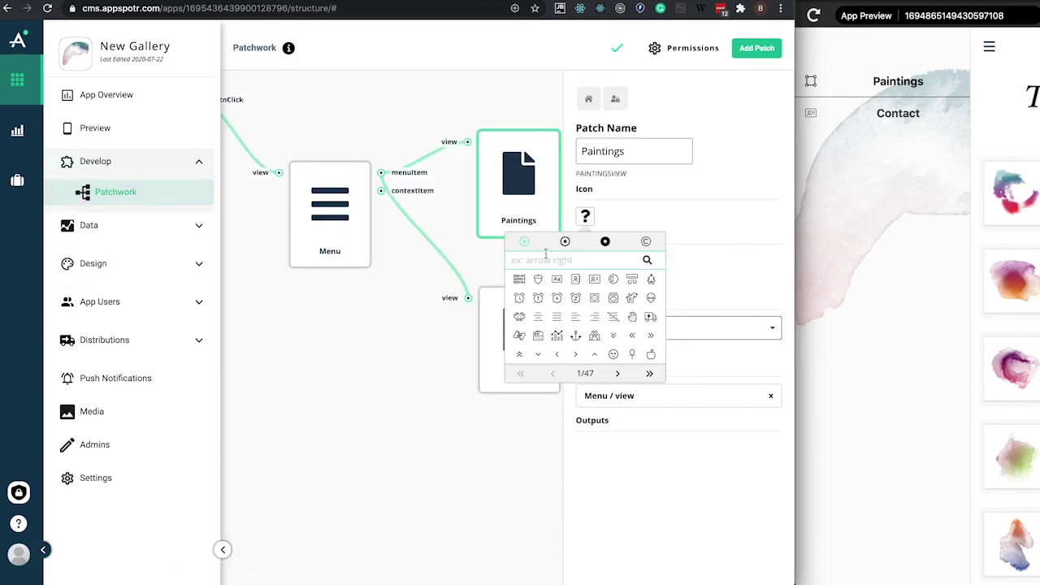
left_click(546, 254)
type("draw")
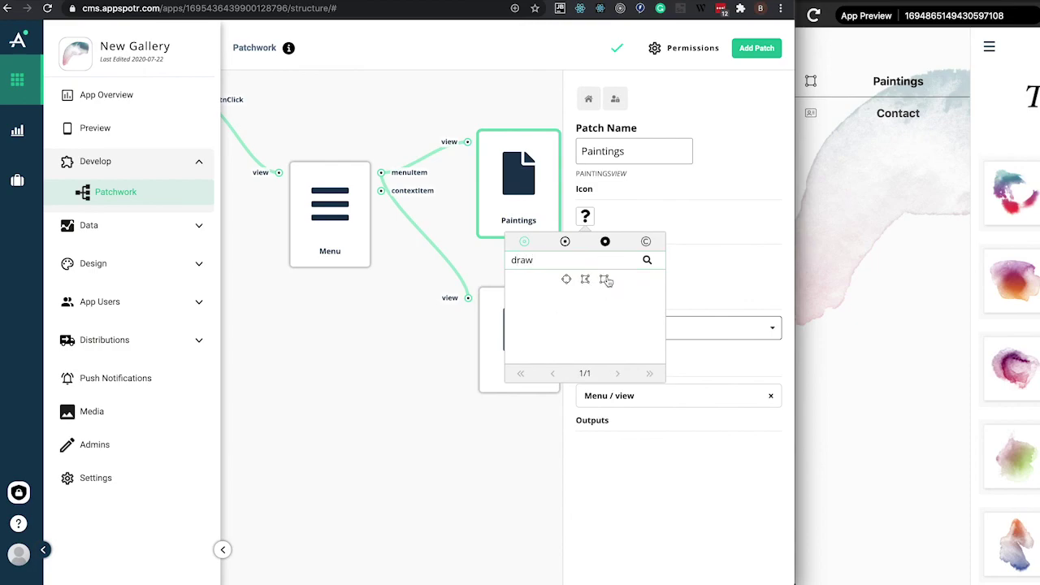
left_click(604, 279)
- Search the icons for "card" and give the Contact patch the address card icon
left_click(488, 343)
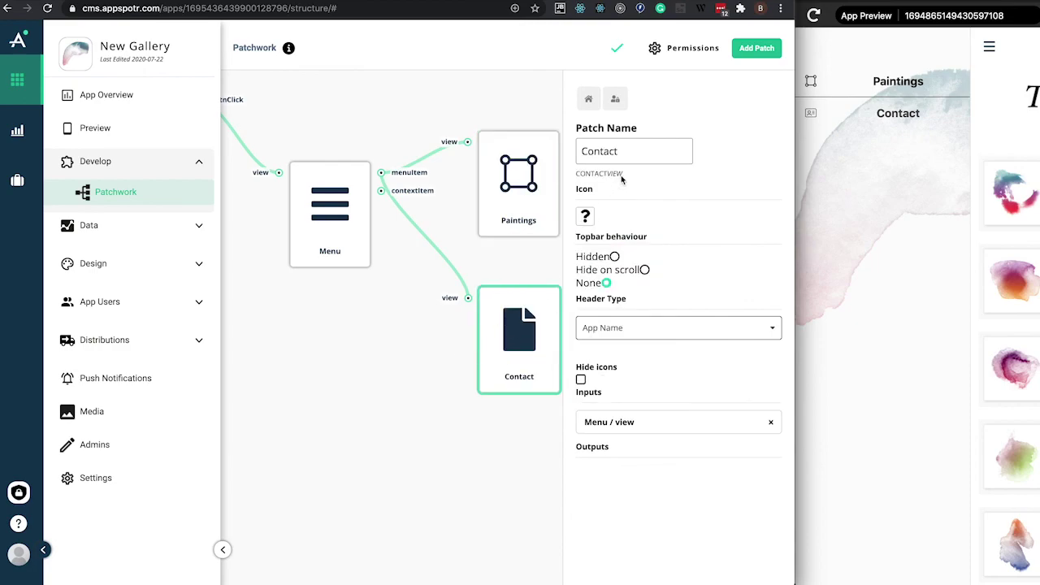
left_click(585, 216)
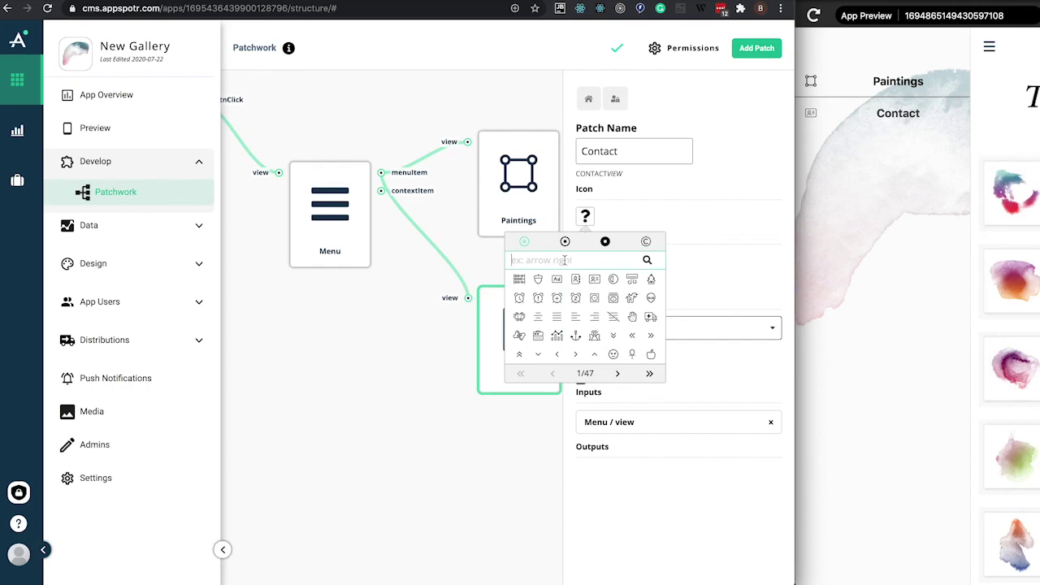
left_click(564, 260)
type("card")
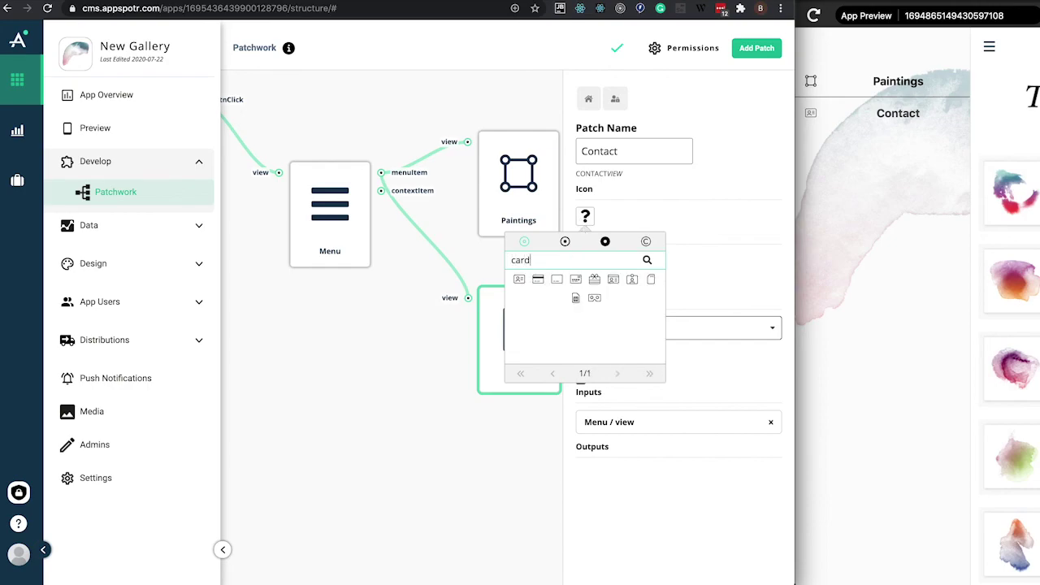
left_click(518, 280)
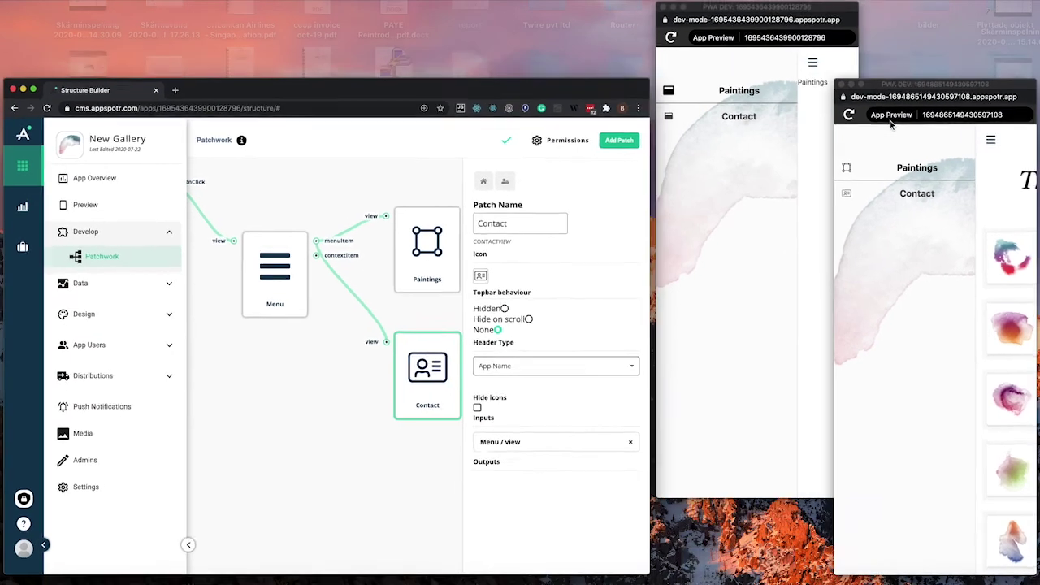
- Reload the New Gallery preview, enter the app and check the Paintings and Contact icons in the side menu
left_click(813, 16)
left_click(813, 15)
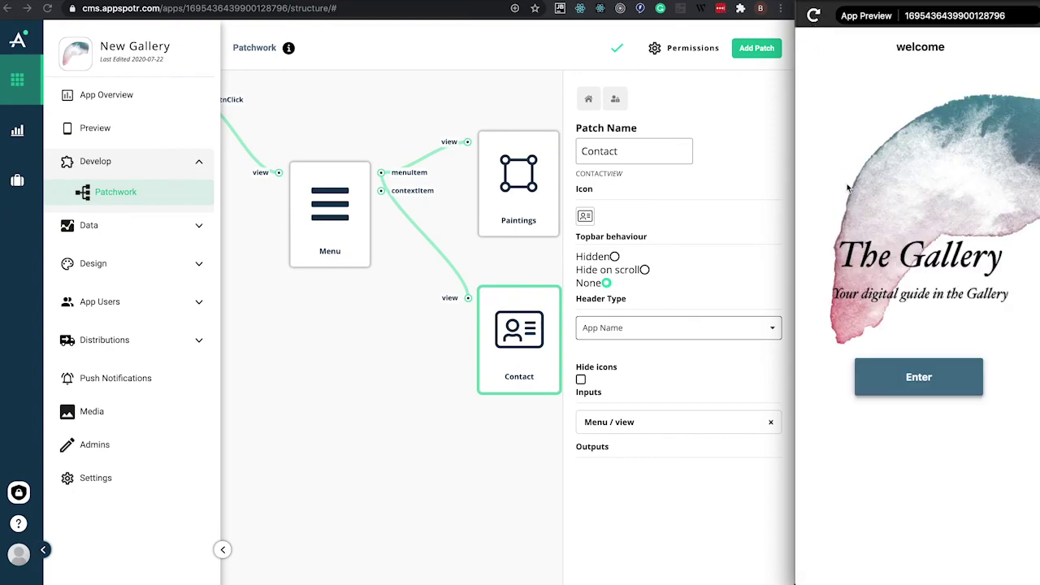
left_click(890, 374)
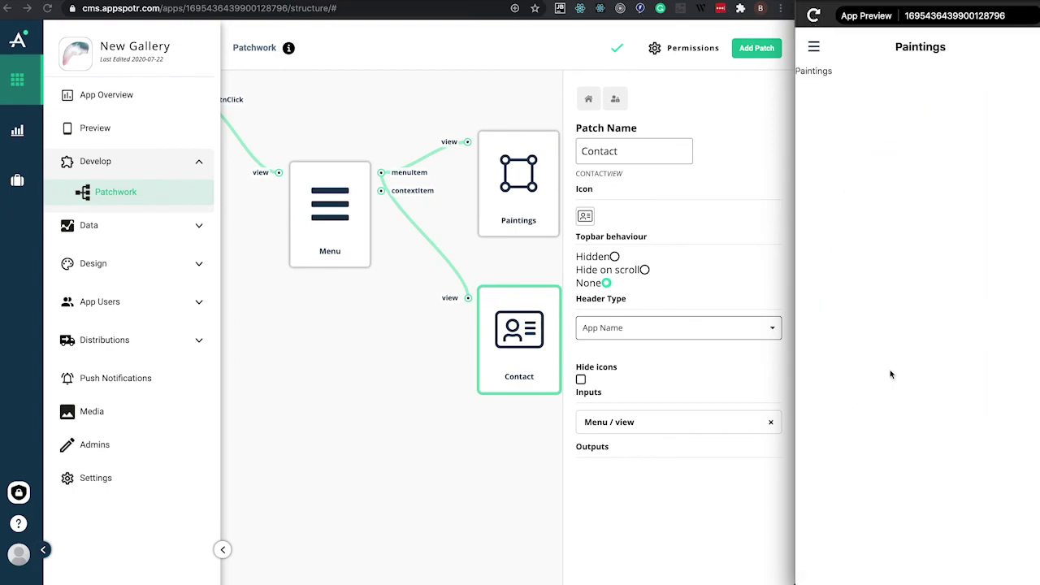
left_click(816, 47)
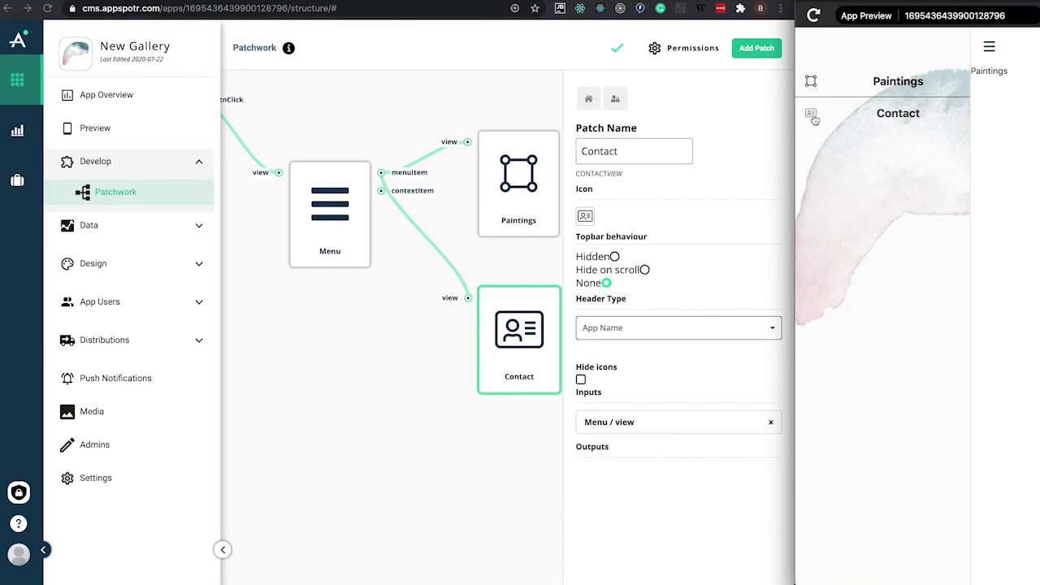